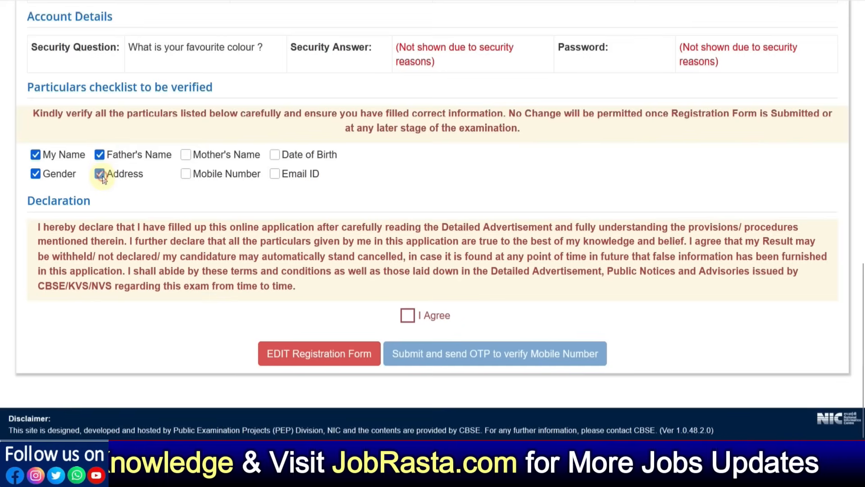
Mark Mother's Name, Mobile Number, Date of Birth and Email ID as verified in the particulars checklist and agree to the declaration.
left_click(185, 155)
left_click(185, 175)
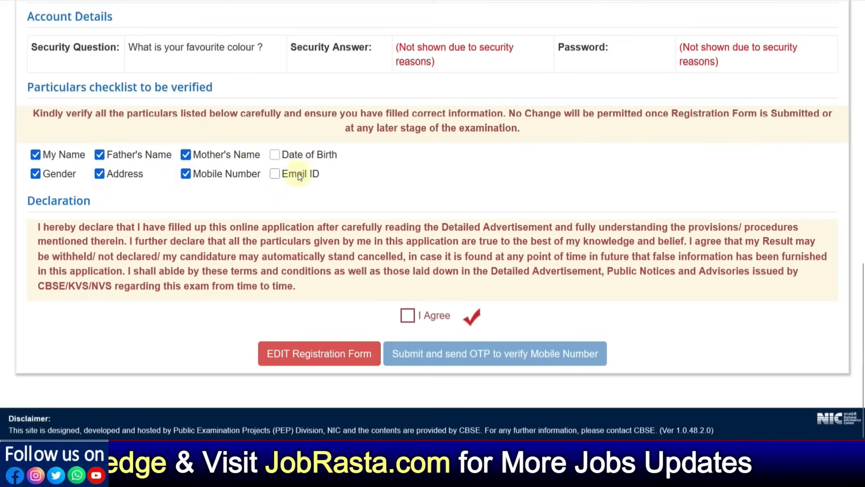
left_click(274, 155)
left_click(275, 174)
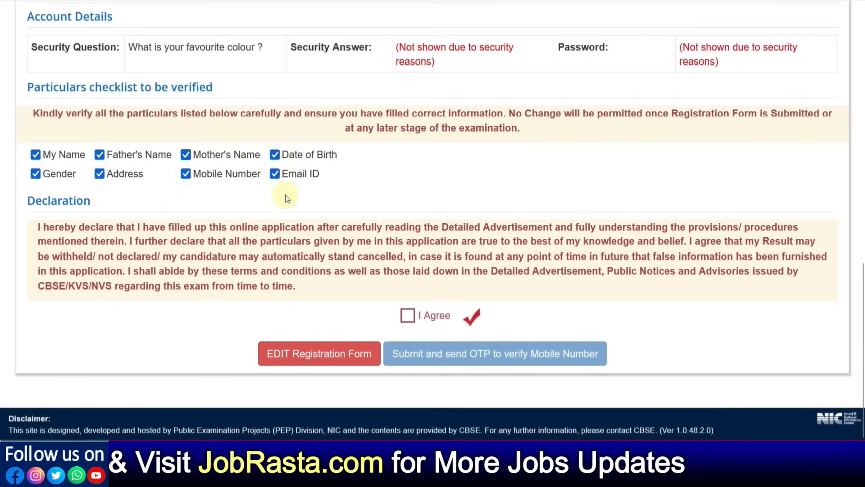
left_click(407, 317)
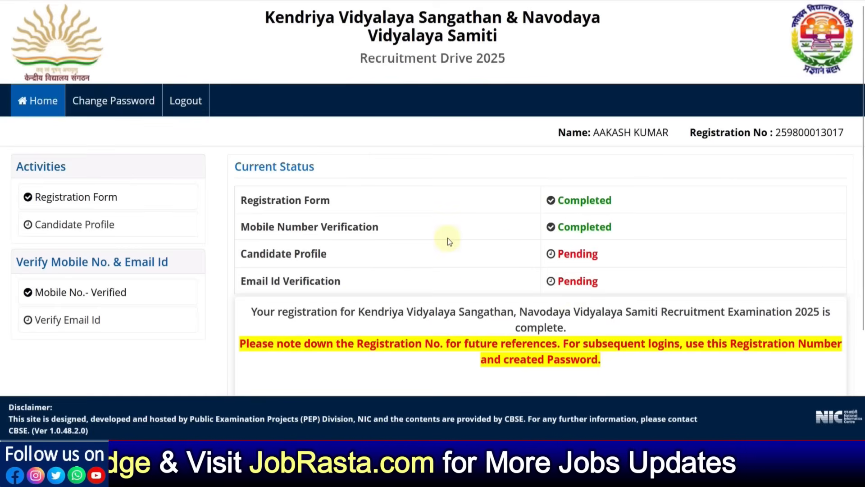
Verify the registered email ID and acknowledge the confirmation.
scroll(447, 237, "down", 3)
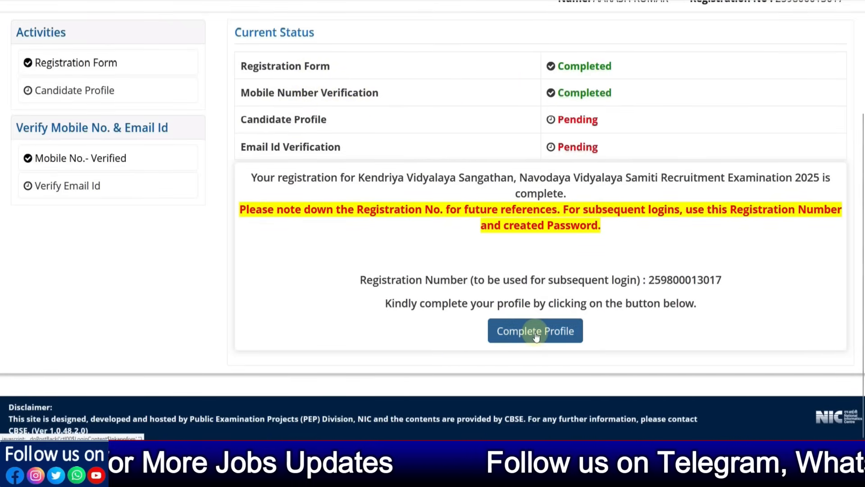
left_click(83, 192)
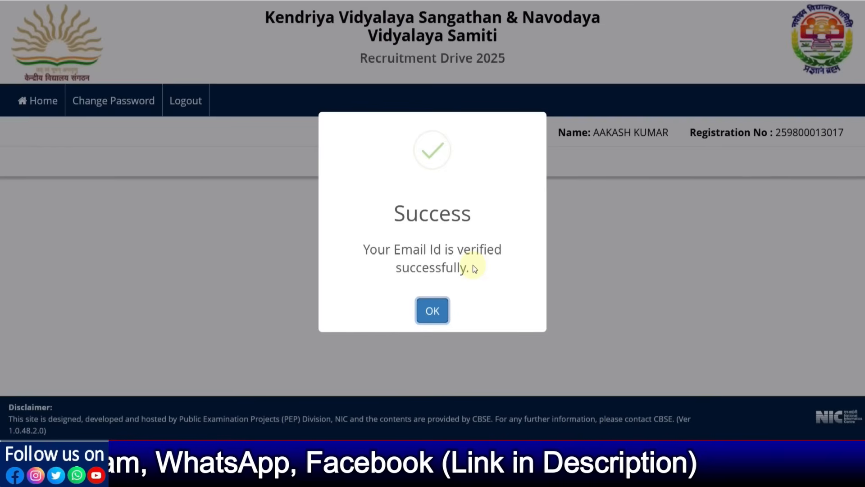
left_click(434, 312)
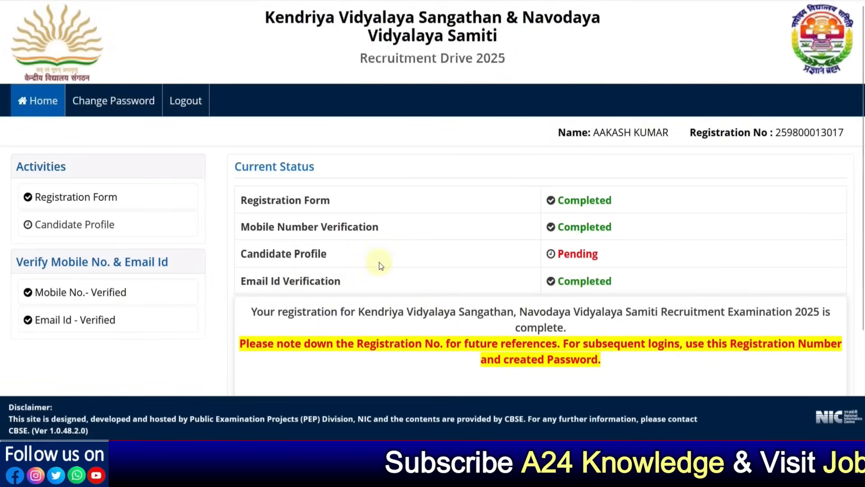
Open the Personal Detail form of the pending candidate profile and set Nationality to Indian.
scroll(485, 258, "down", 3)
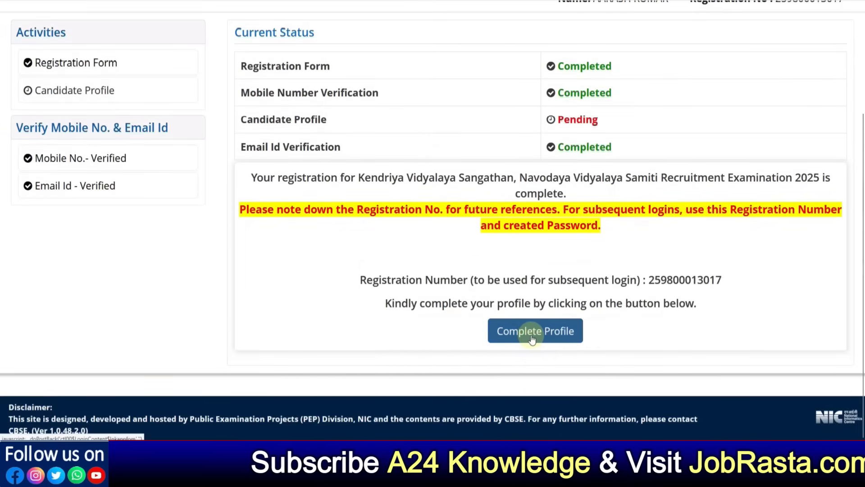
left_click(531, 336)
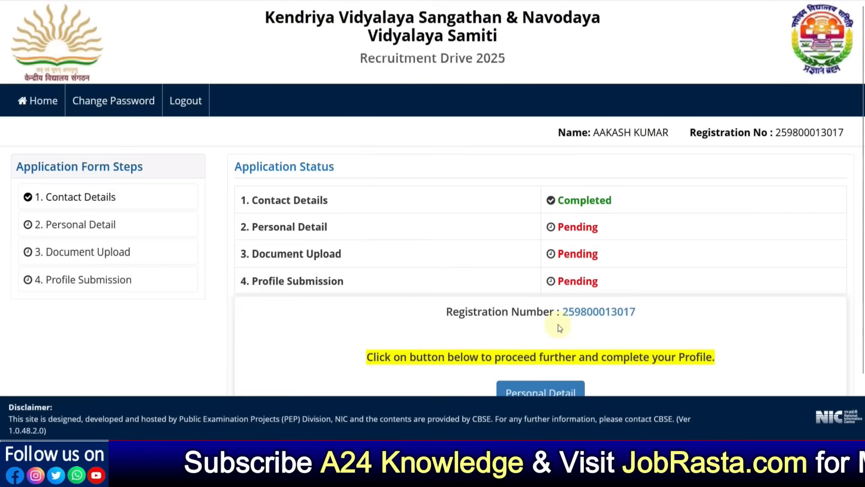
scroll(470, 311, "down", 2)
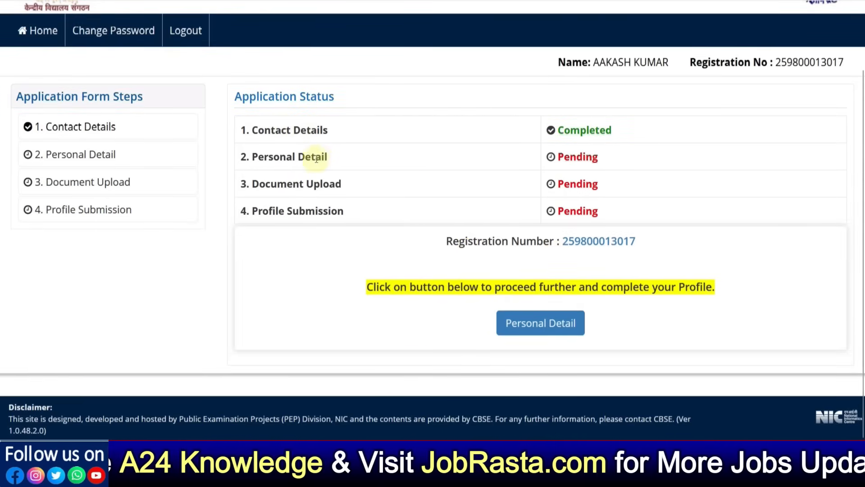
left_click(540, 325)
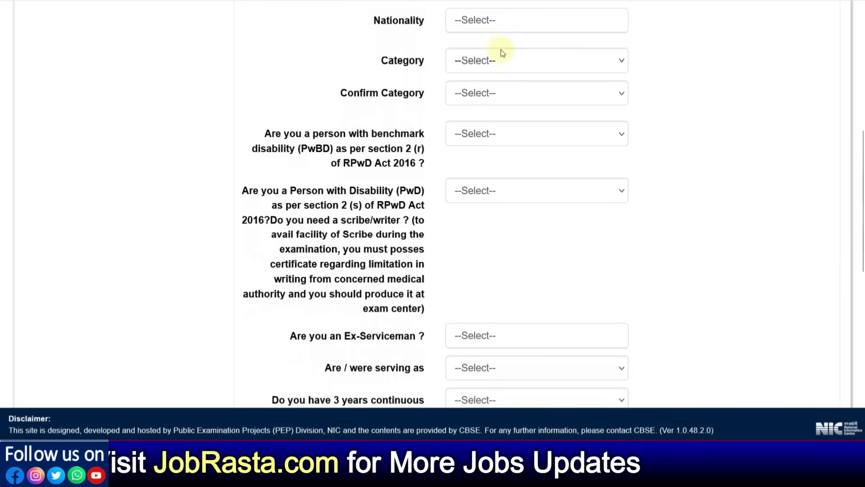
left_click(481, 33)
left_click(483, 85)
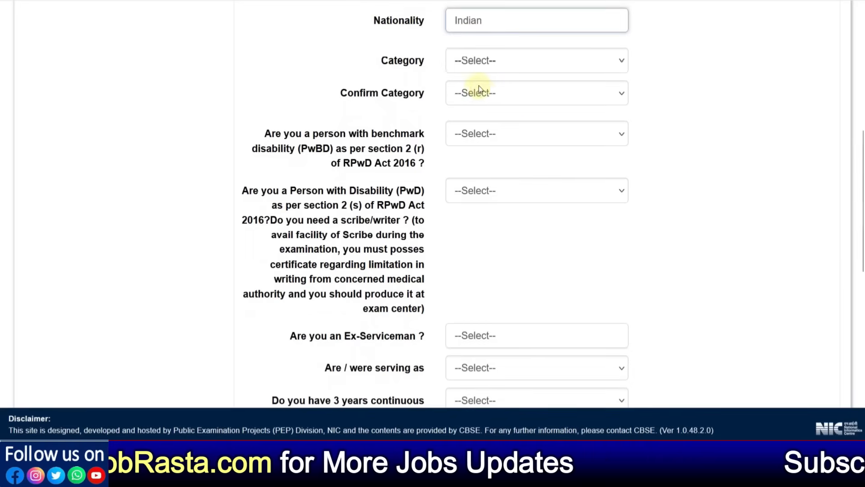
Set both Category and Confirm Category to OBC- (Non Creamy Layer).
left_click(469, 69)
left_click(474, 122)
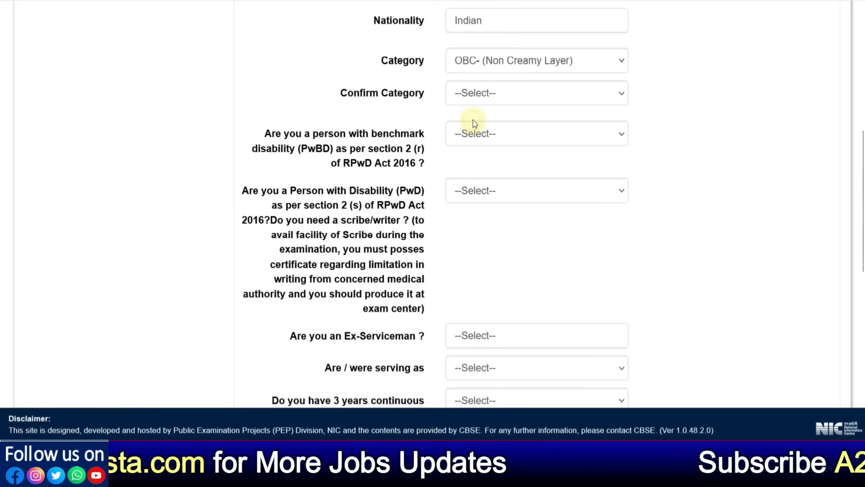
left_click(460, 99)
left_click(473, 155)
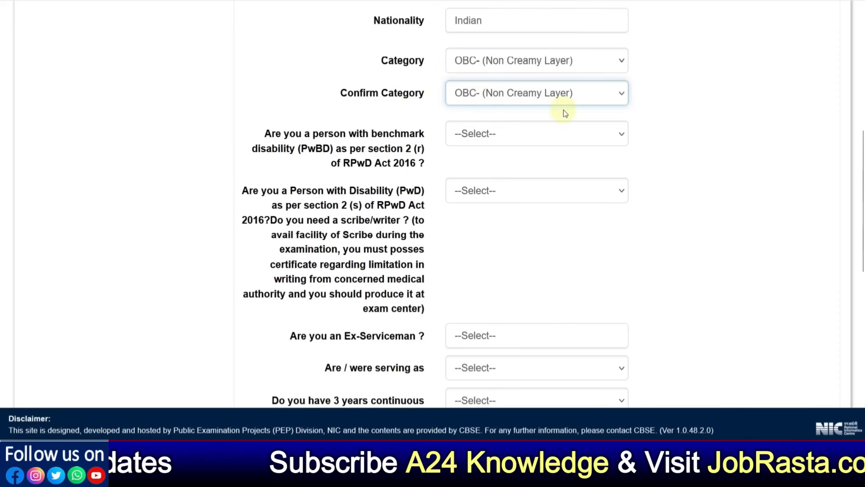
Change both Category and Confirm Category to SC.
left_click(493, 69)
left_click(495, 180)
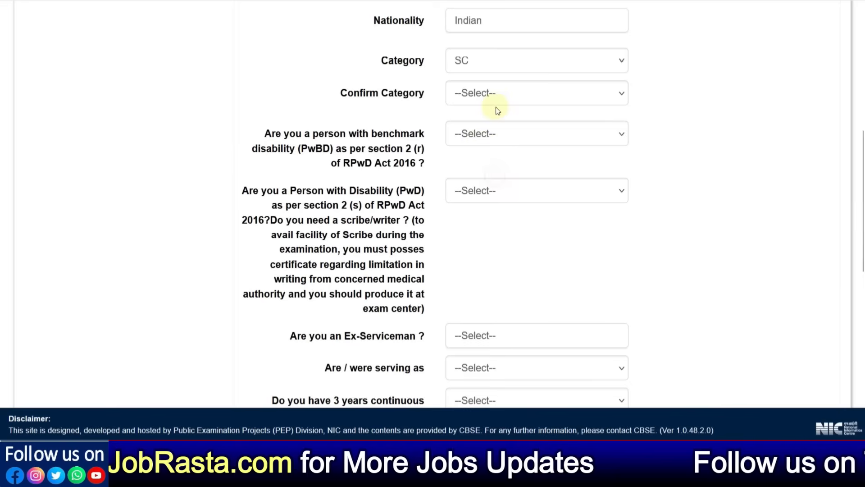
left_click(496, 103)
left_click(474, 210)
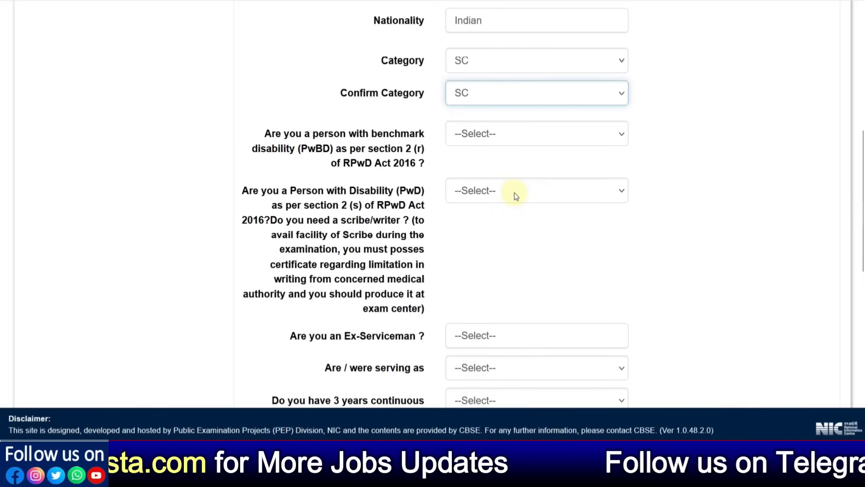
Answer Yes to the benchmark disability (PwBD) question and look through the disability type and scribe fields.
left_click(487, 135)
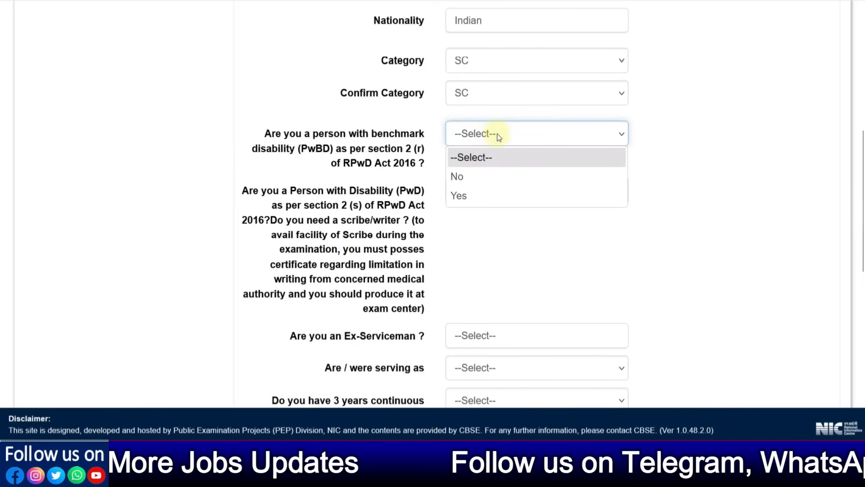
left_click(480, 194)
left_click(466, 192)
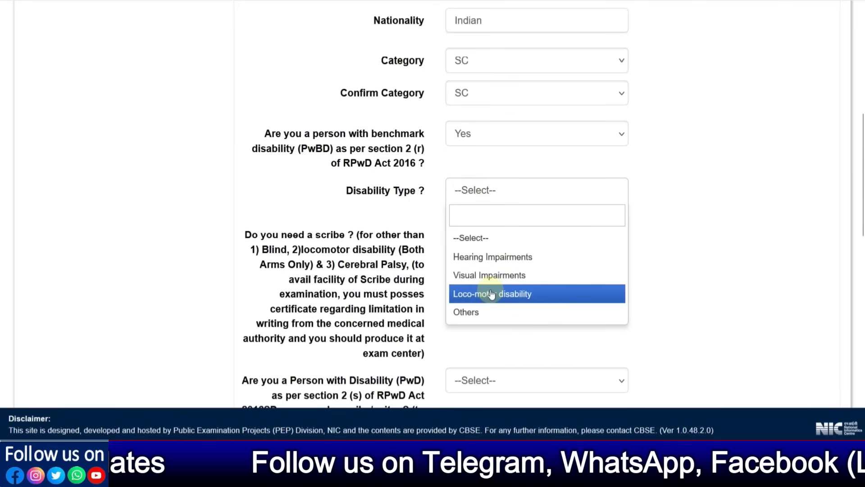
left_click(364, 221)
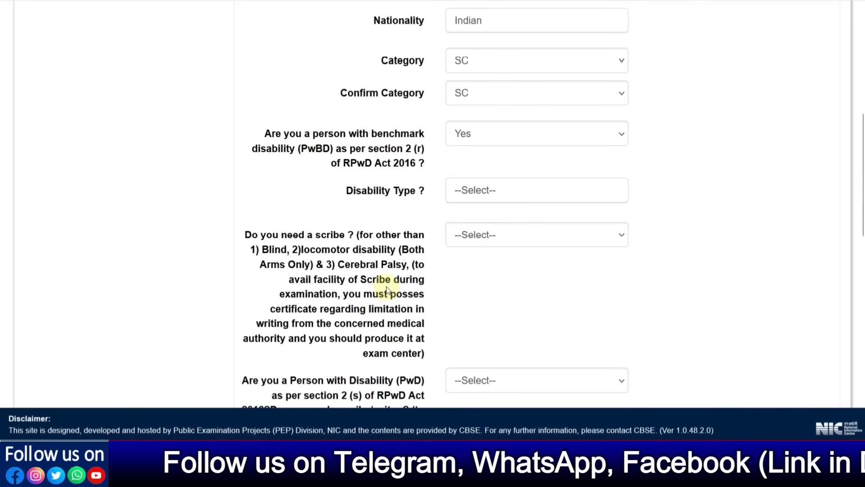
scroll(386, 290, "down", 3)
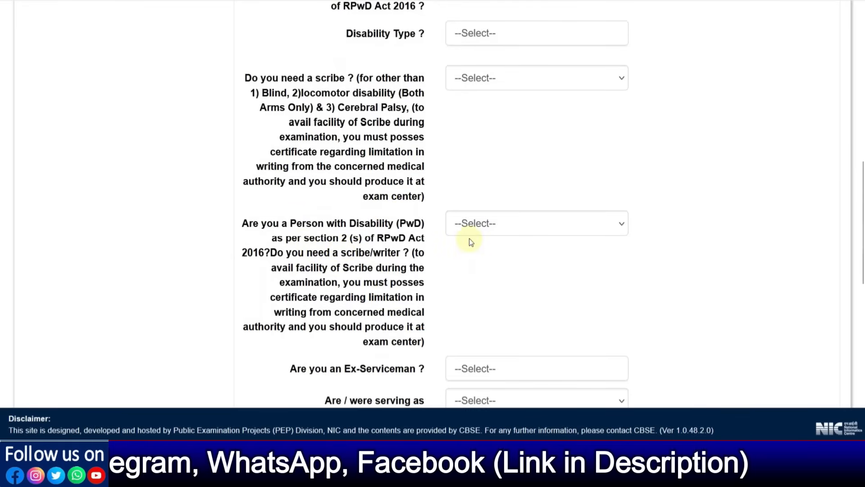
scroll(477, 257, "up", 2)
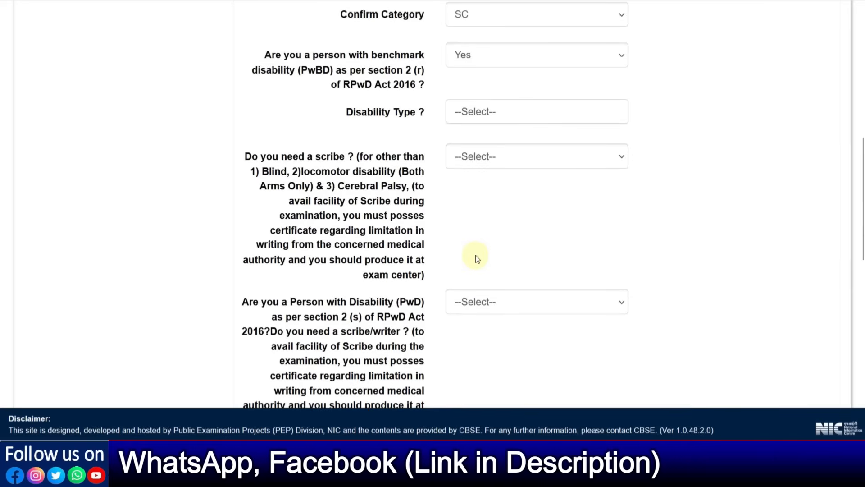
Answer No to both the benchmark disability (PwBD) question and the Person with Disability (PwD) scribe question.
left_click(461, 57)
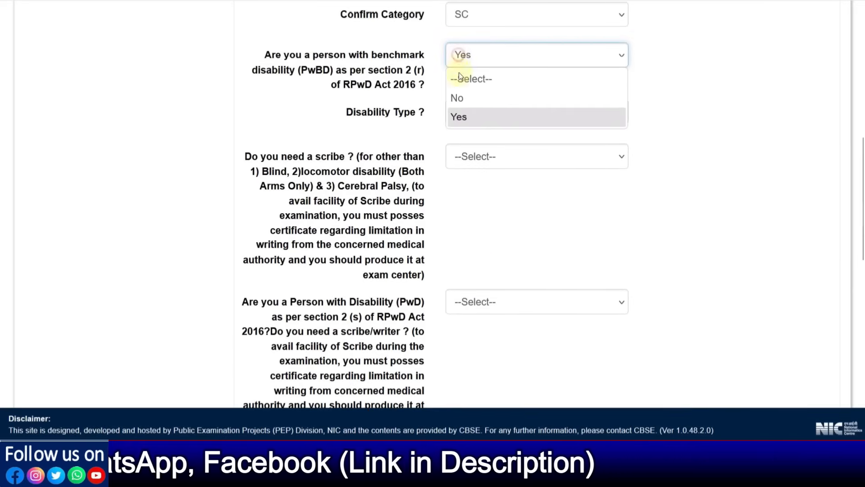
left_click(460, 102)
left_click(483, 108)
left_click(477, 168)
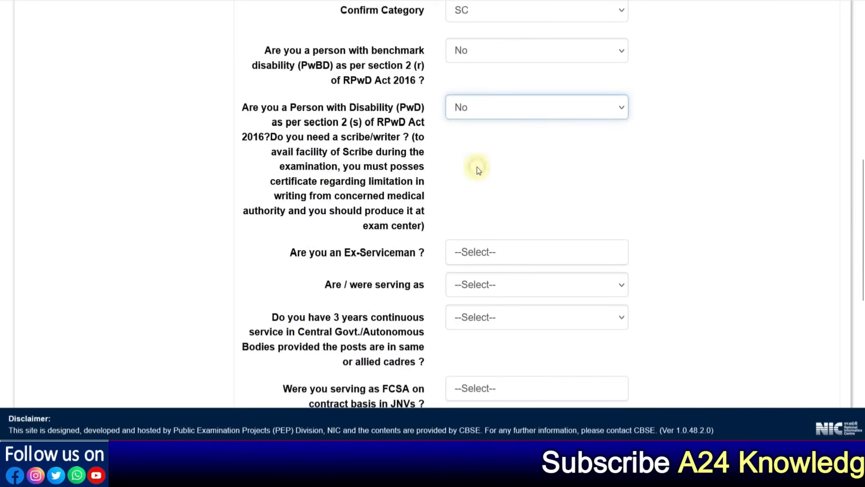
Answer Yes to the Ex-Serviceman question to bring up the service date fields.
scroll(490, 194, "down", 2)
left_click(465, 176)
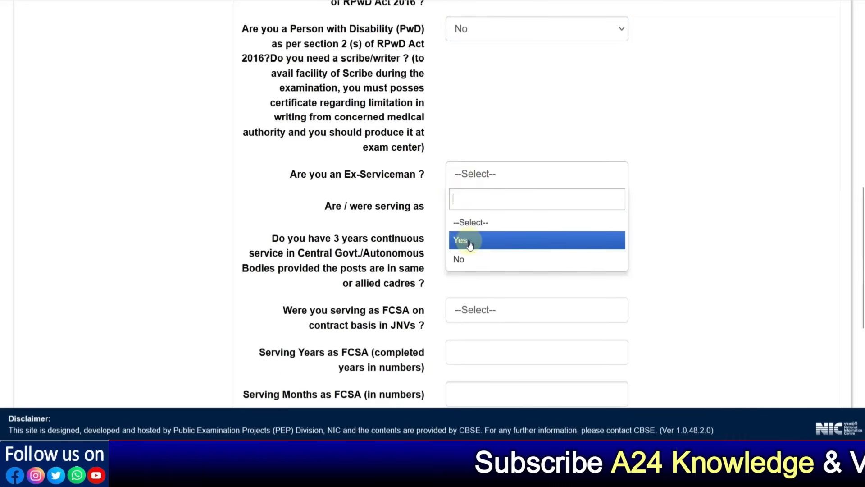
left_click(469, 240)
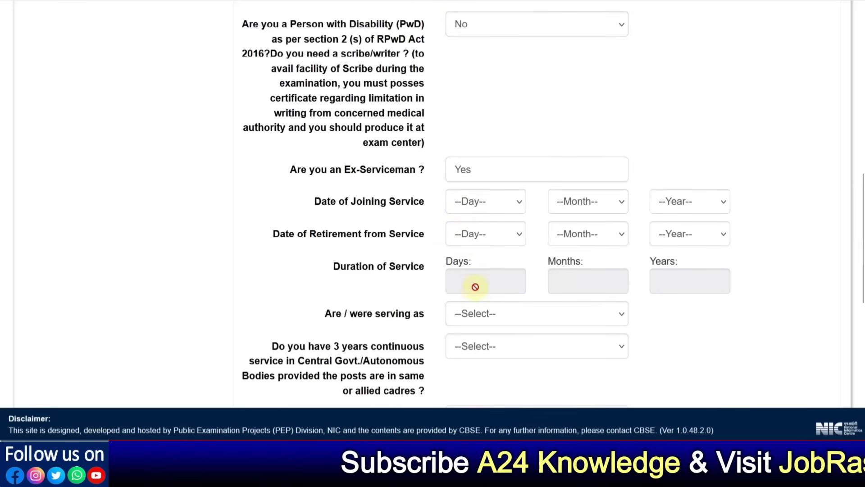
Set the "Are / were serving as" field to Not Applicable and answer No to the Ex-Serviceman question.
left_click(474, 317)
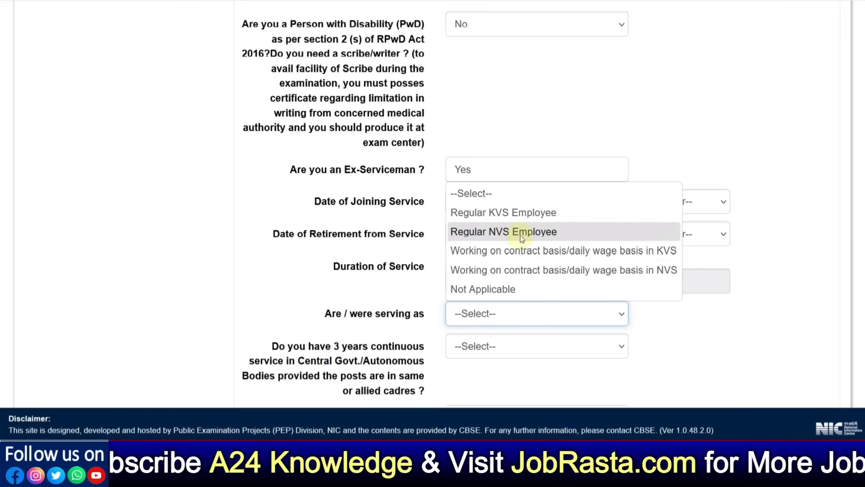
left_click(499, 290)
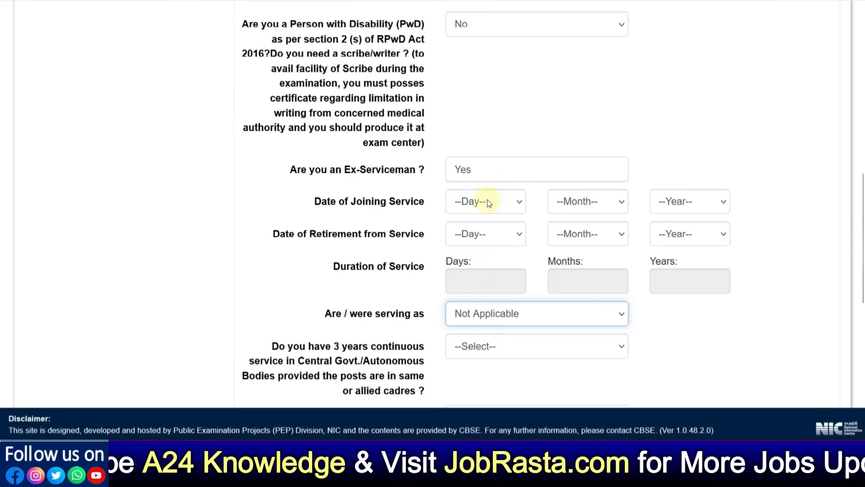
left_click(464, 170)
left_click(470, 253)
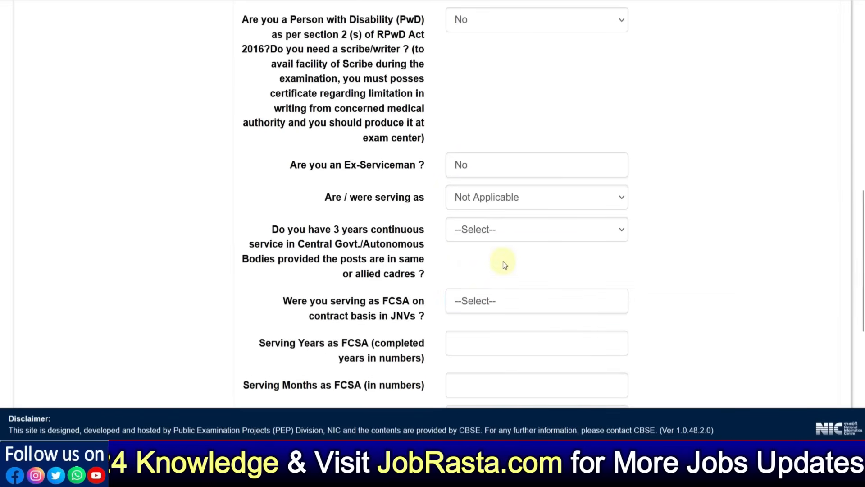
Answer No to three years' continuous Central Govt./Autonomous Bodies service and Not Applicable to FCSA contract service in JNVs.
scroll(504, 261, "down", 2)
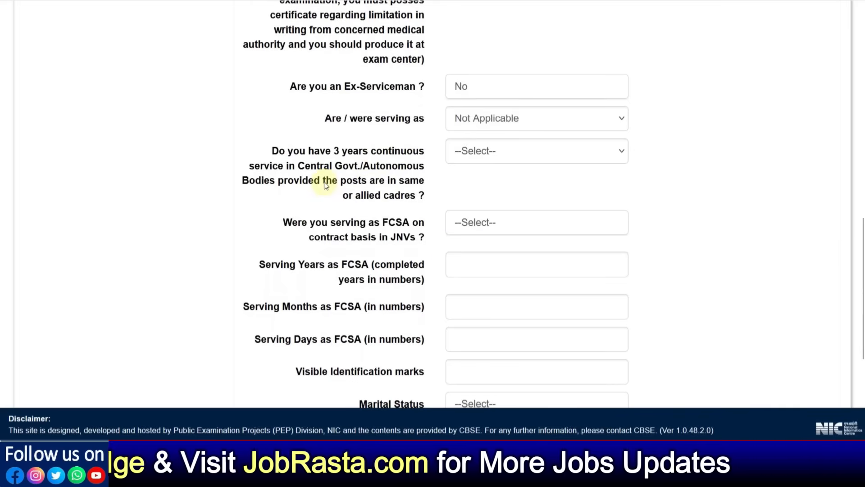
left_click(467, 158)
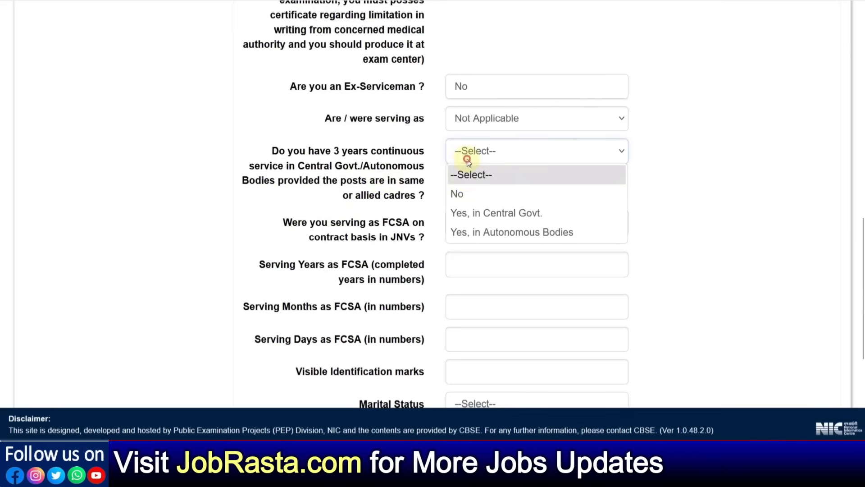
left_click(466, 198)
scroll(473, 197, "down", 2)
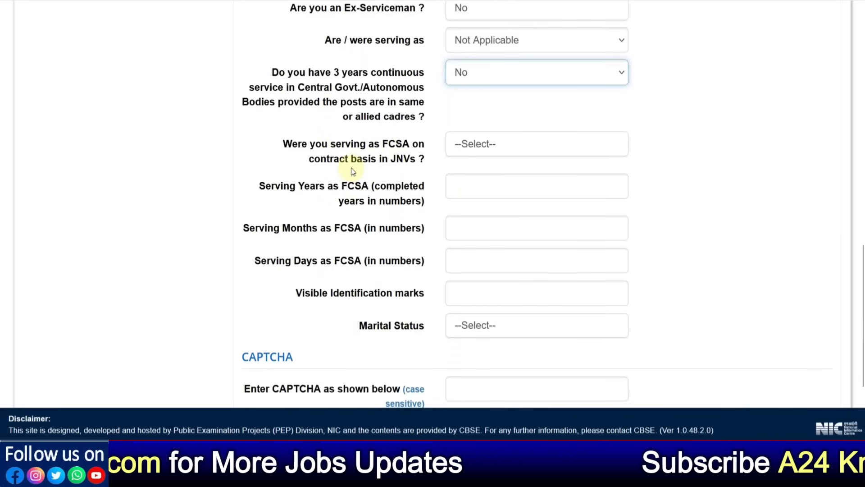
left_click(468, 157)
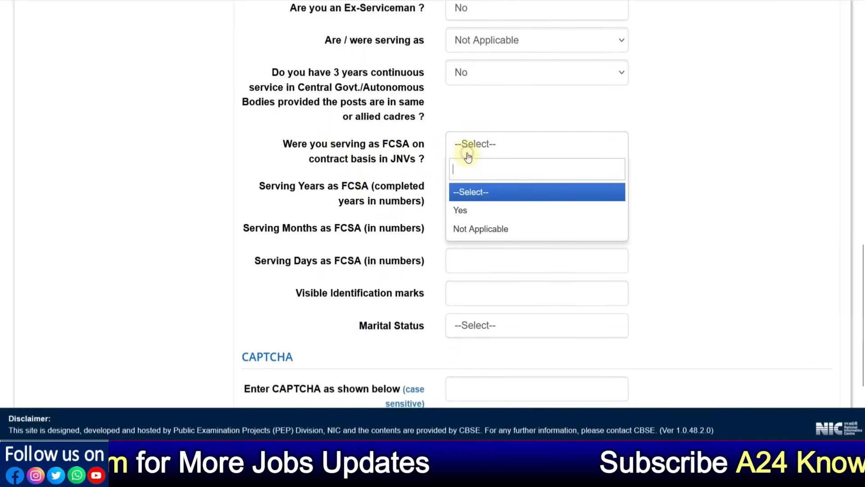
left_click(463, 228)
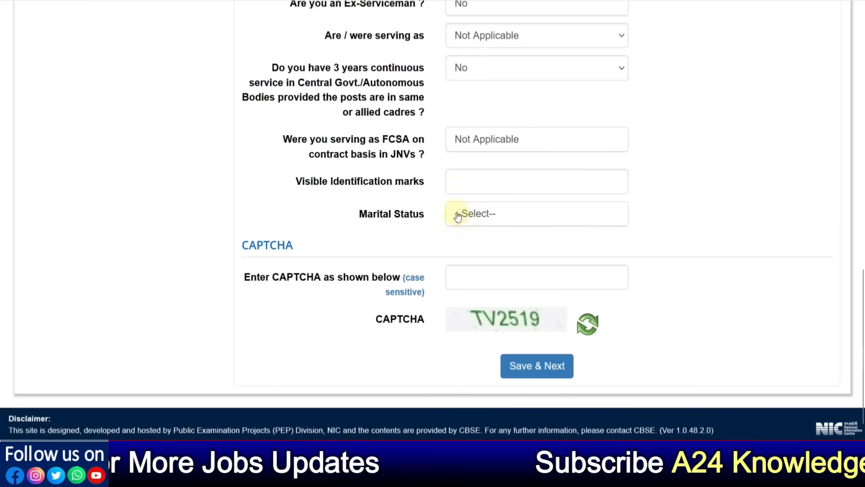
Enter NO MARK as the visible identification marks and set the marital status to Single.
left_click(465, 186)
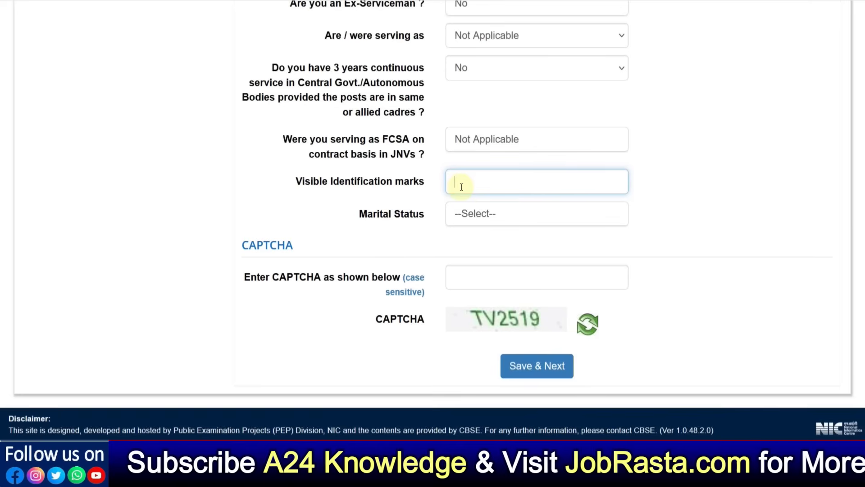
type("NO MARK")
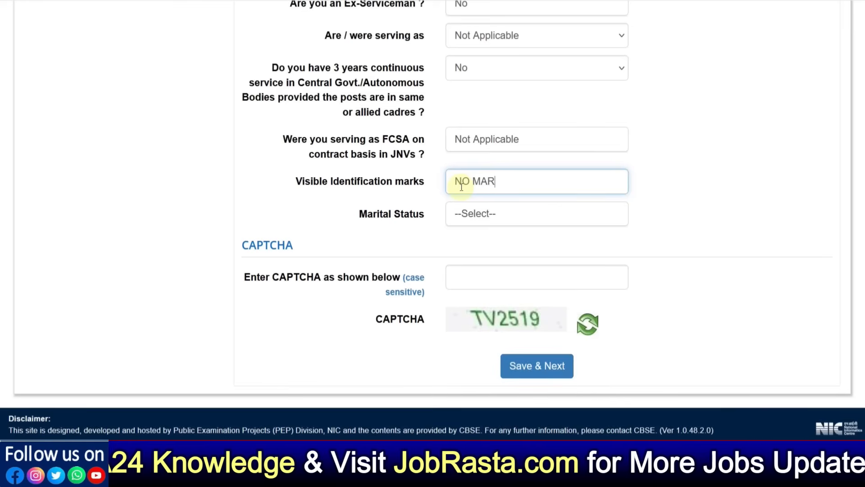
left_click(474, 209)
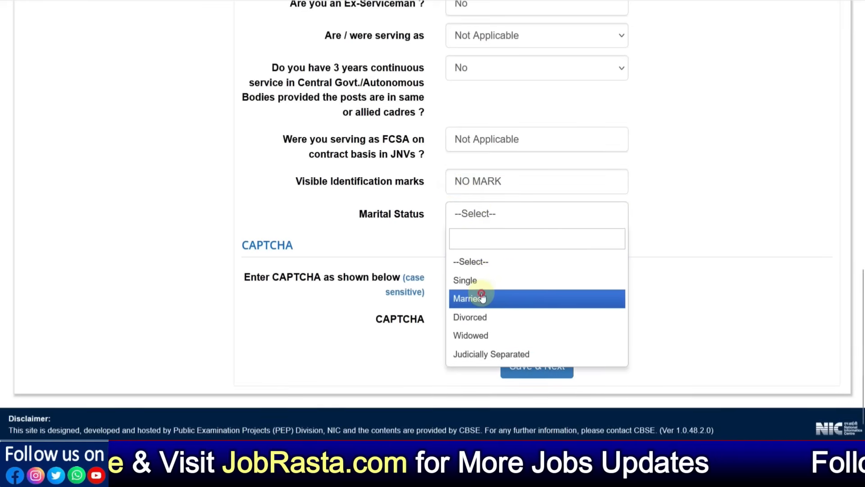
left_click(471, 299)
left_click(480, 217)
left_click(474, 275)
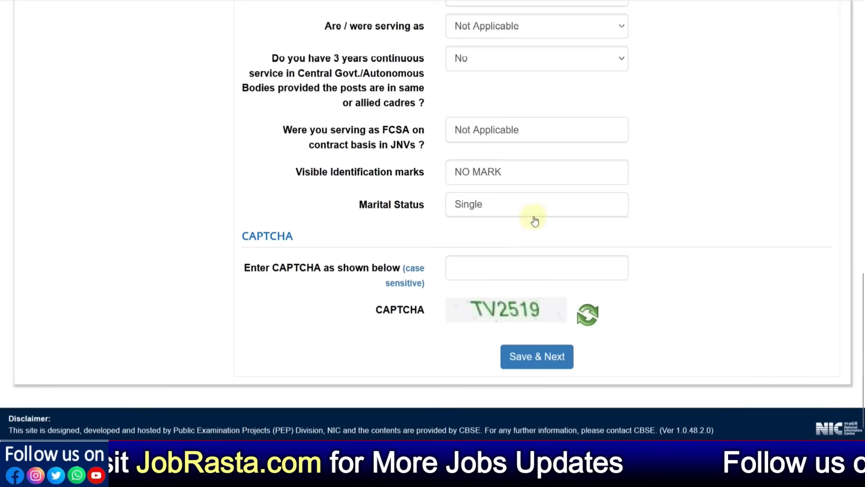
Enter the displayed CAPTCHA code and save the personal details to proceed to the document upload.
left_click(494, 266)
type("TV")
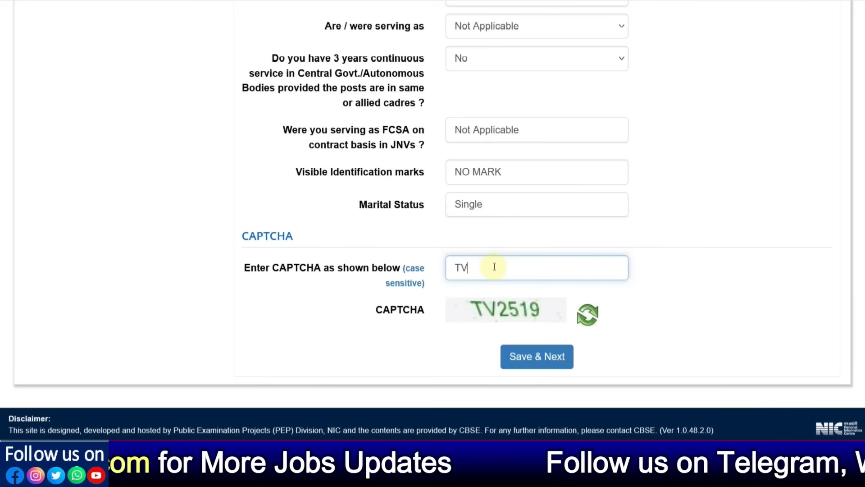
type("21")
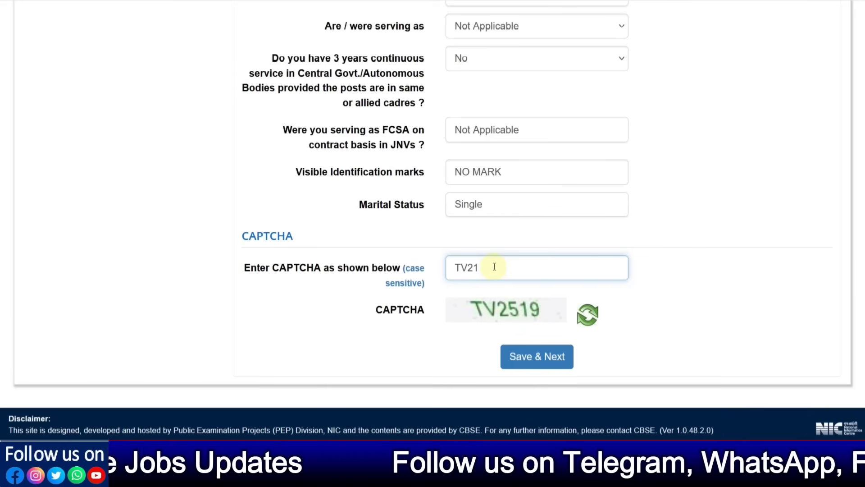
key("BackSpace")
type("51")
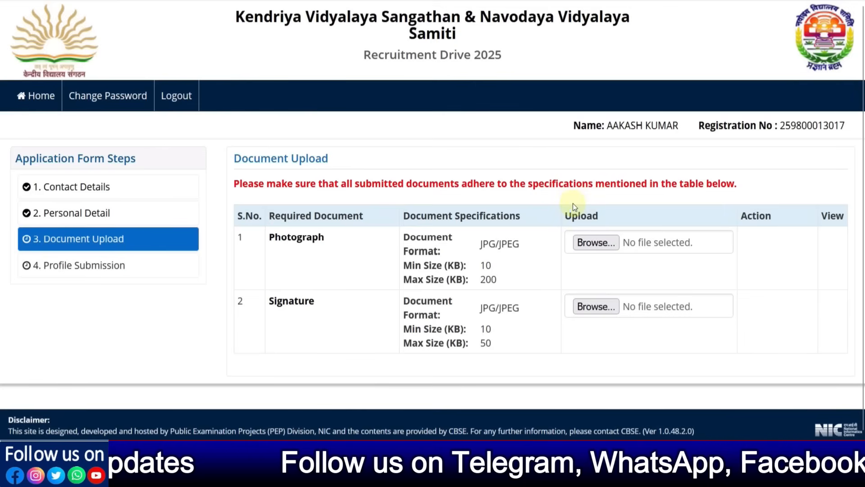
Upload sign1.jpg as the signature, keeping the original uncropped image.
scroll(510, 257, "down", 1)
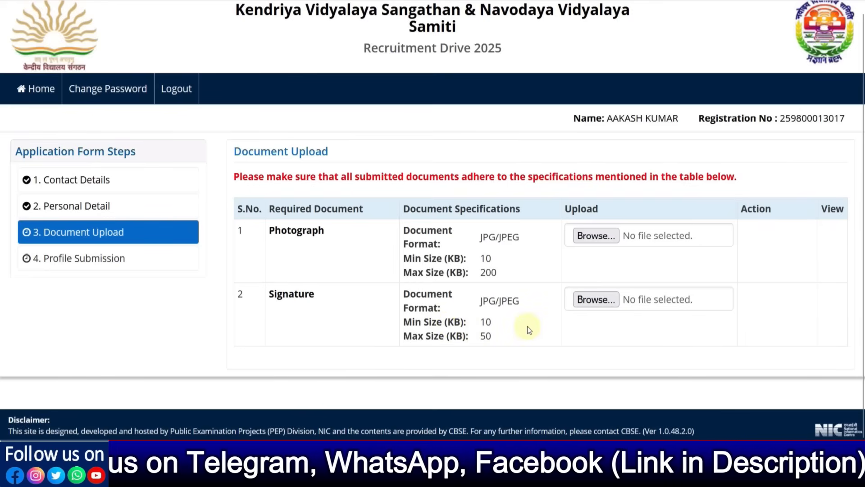
left_click(596, 300)
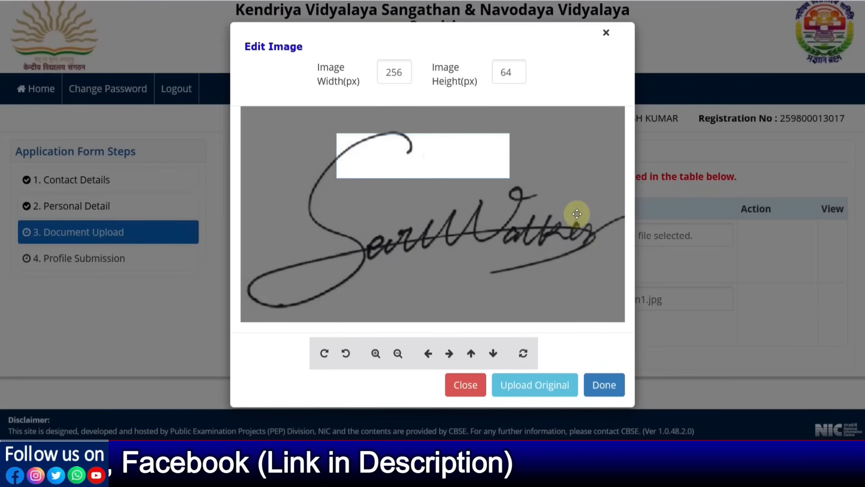
left_click(533, 391)
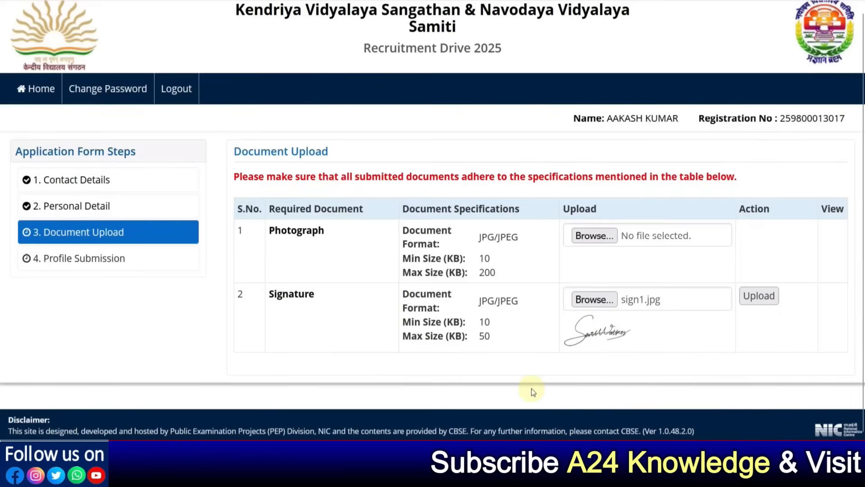
left_click(762, 297)
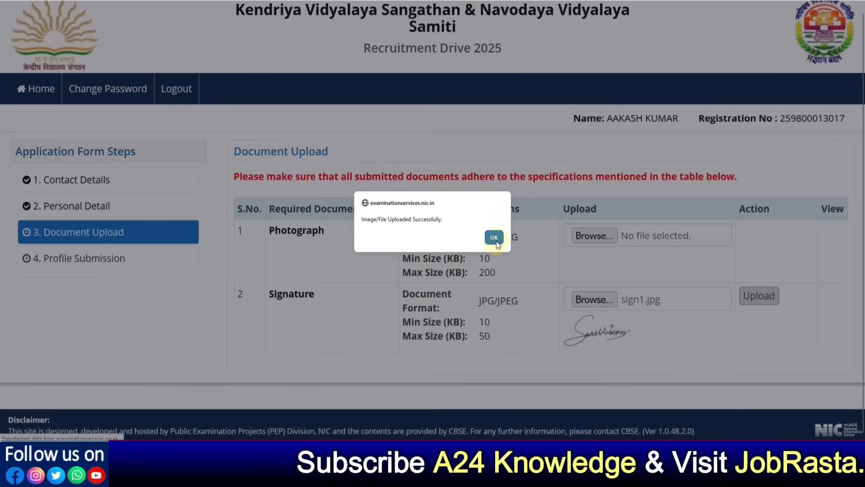
left_click(497, 239)
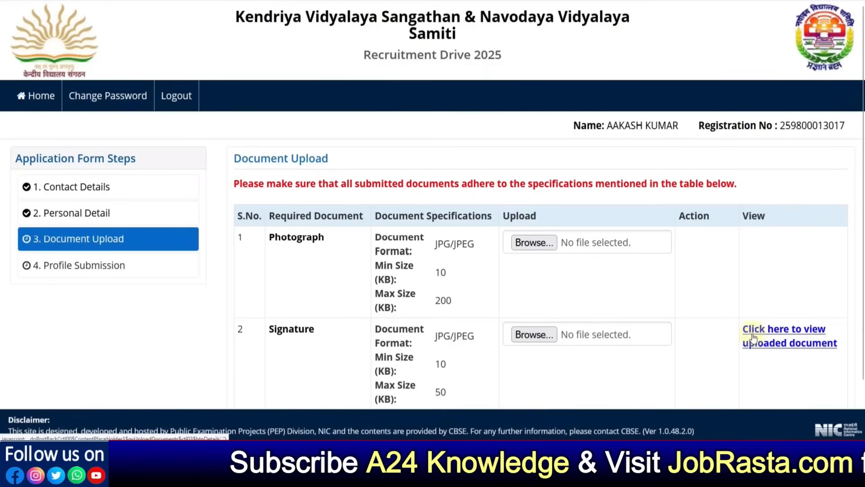
Mark every item in the particulars checklist as verified, then agree to the declaration and submit the final profile.
scroll(753, 337, "down", 2)
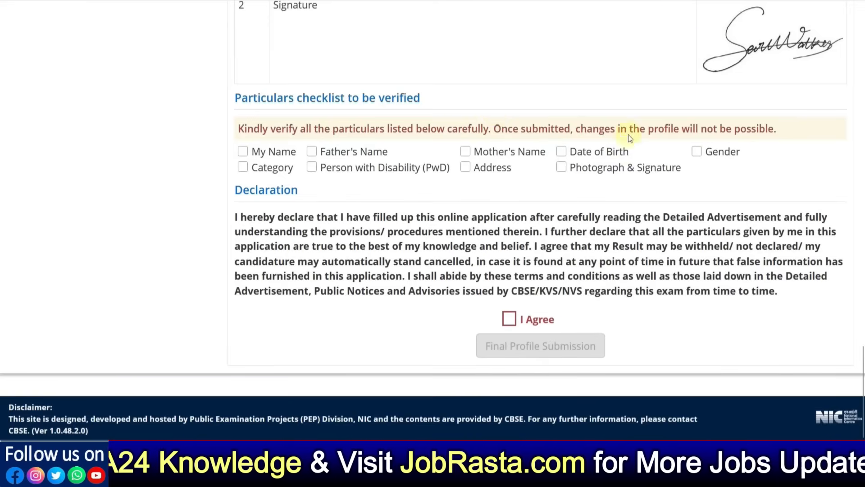
left_click(243, 151)
left_click(243, 167)
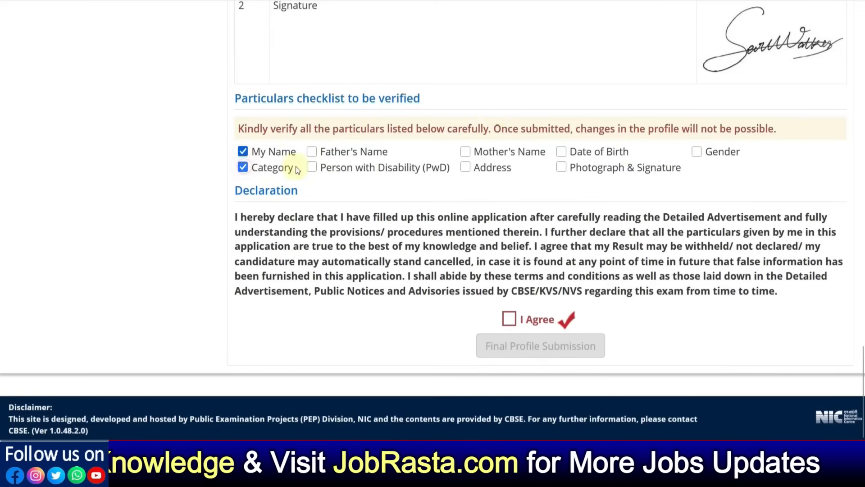
left_click(312, 152)
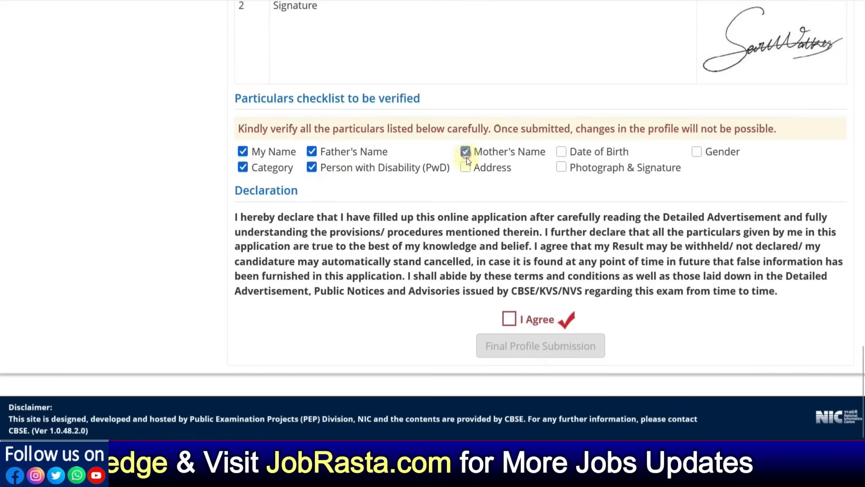
left_click(561, 168)
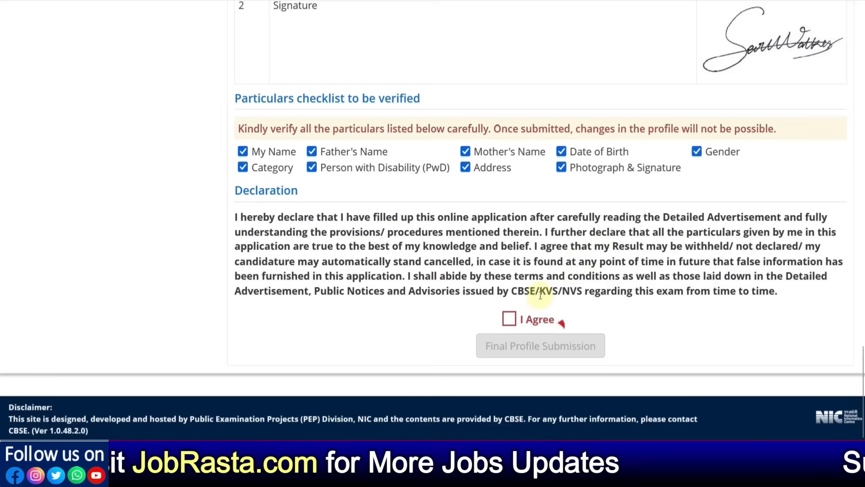
left_click(509, 320)
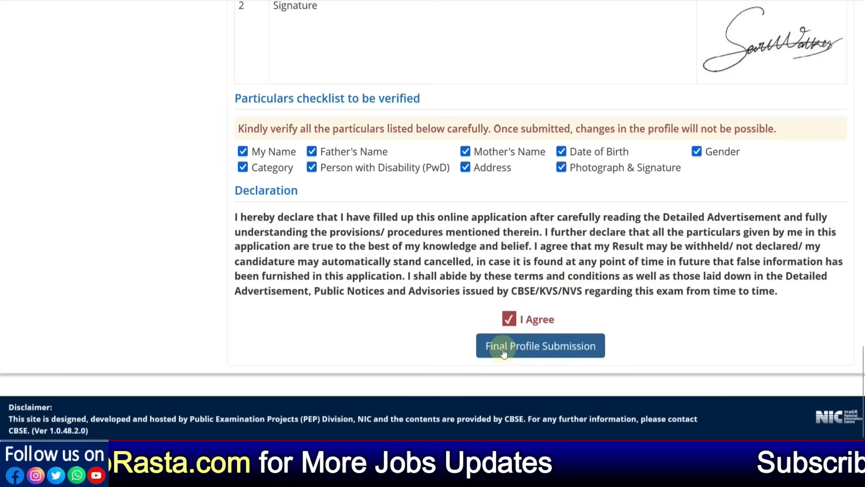
left_click(540, 355)
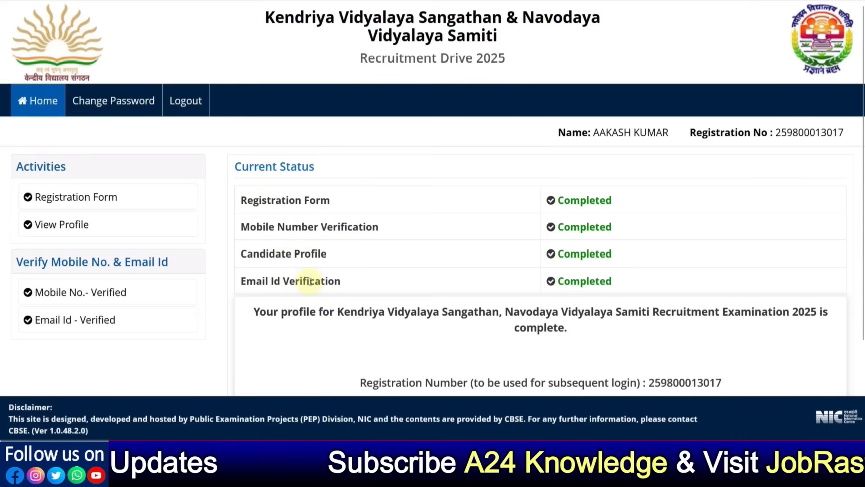
Proceed from the completed profile to the list of posts open for application.
scroll(440, 244, "down", 3)
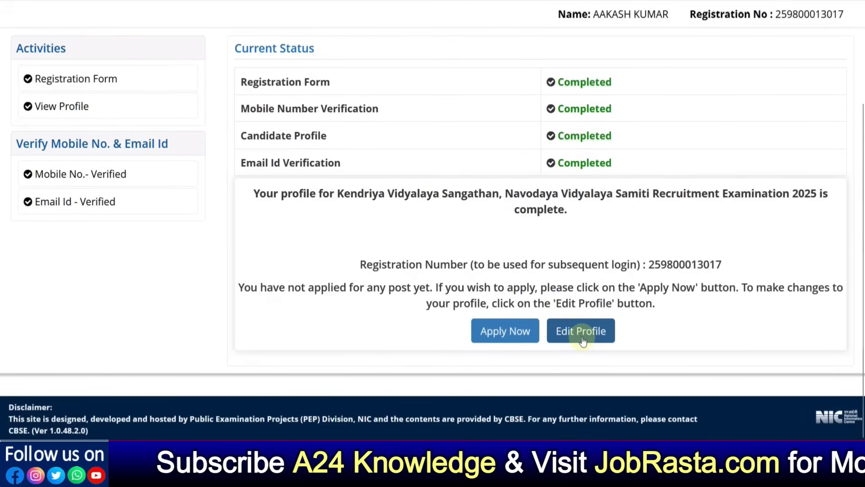
left_click(499, 334)
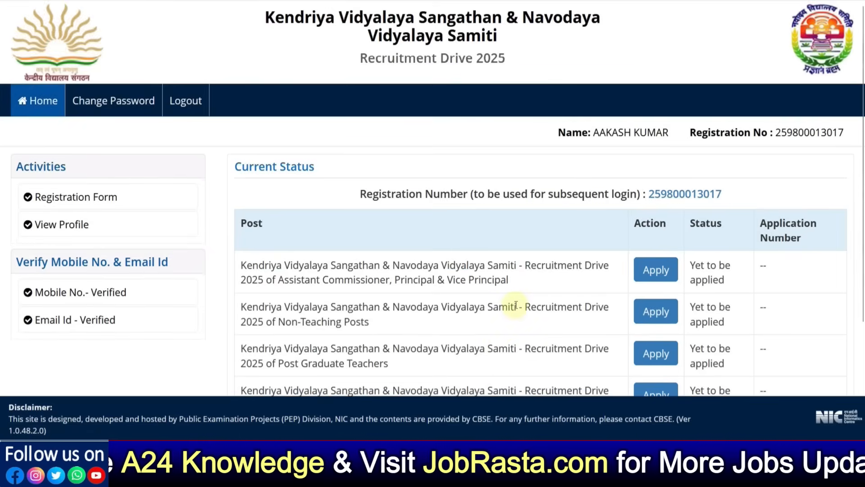
scroll(514, 305, "down", 3)
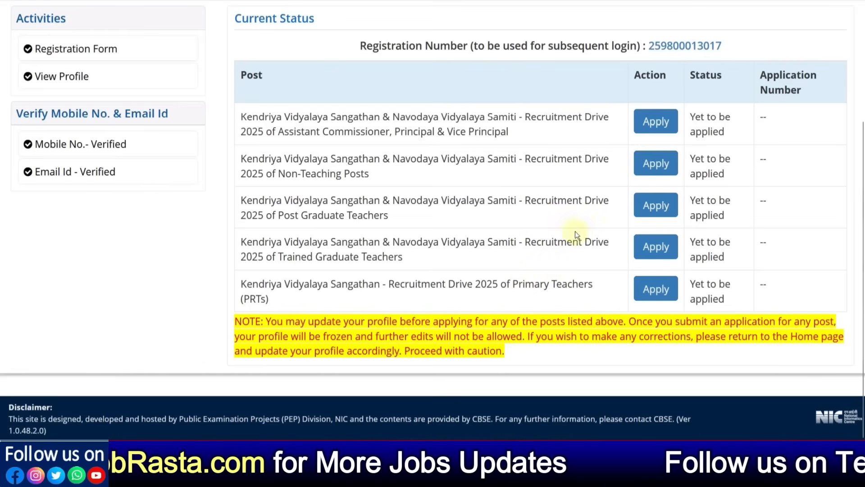
Examine the listed post categories, from Assistant Commissioner, Principal & Vice Principal down to Primary Teachers (PRTs).
left_click_drag(321, 133, 455, 131)
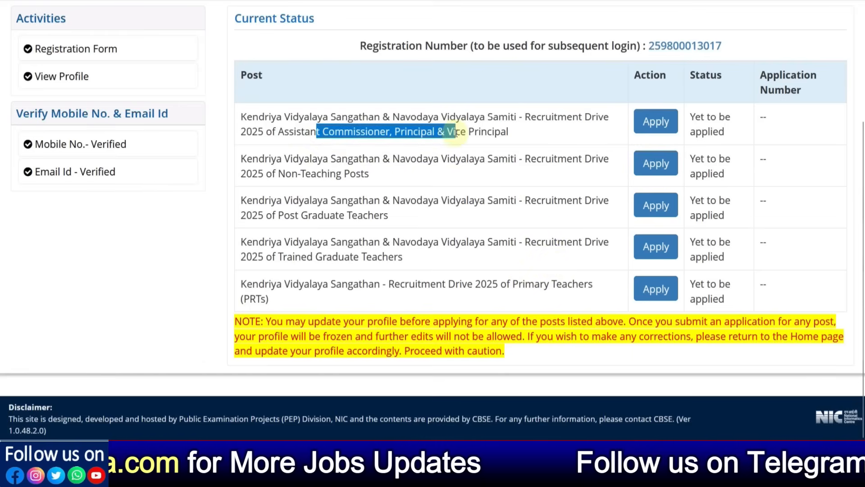
left_click_drag(293, 175, 356, 173)
left_click_drag(308, 217, 365, 216)
left_click_drag(307, 255, 355, 256)
left_click_drag(524, 286, 572, 287)
left_click(558, 296)
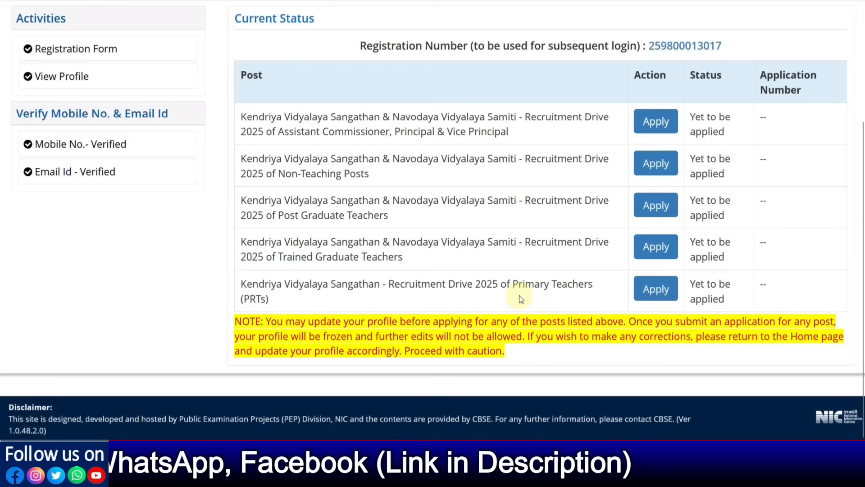
Apply for the Non-Teaching Posts and open their application form for completion.
left_click(647, 172)
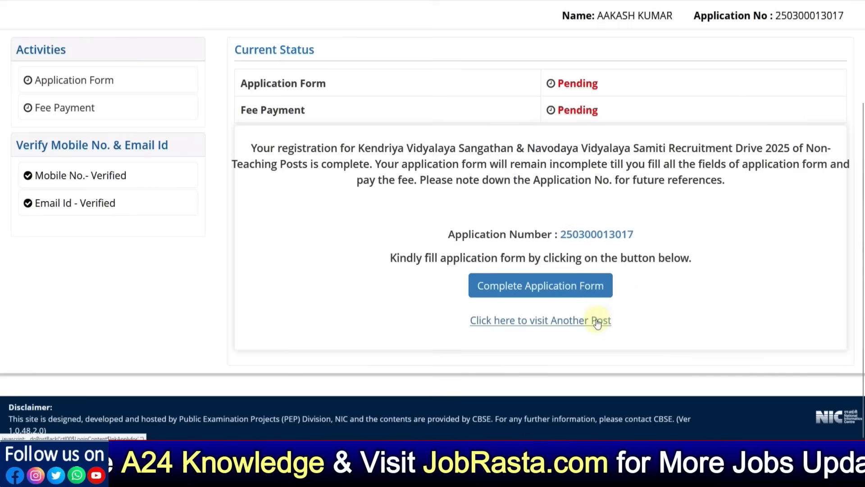
left_click(520, 296)
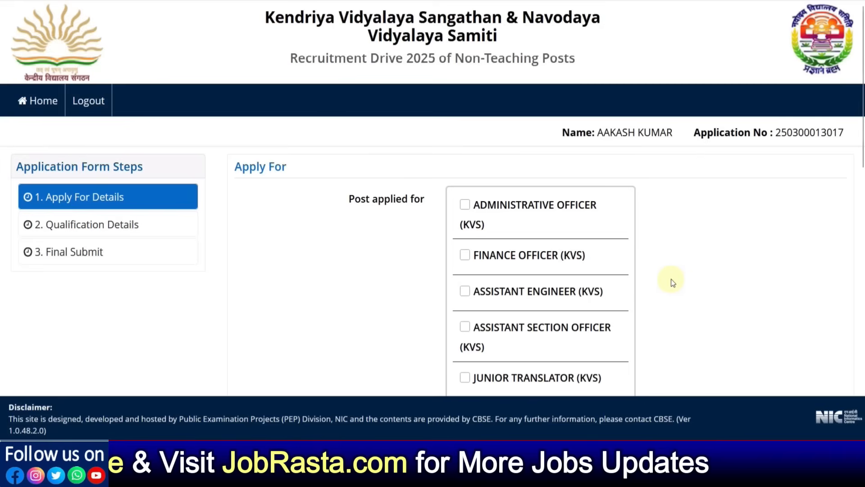
Select Stenographer Grade - II (KVS) and Multi Tasking Staff - HQ/RO Cadre (NVS) as the posts applied for.
scroll(672, 282, "down", 2)
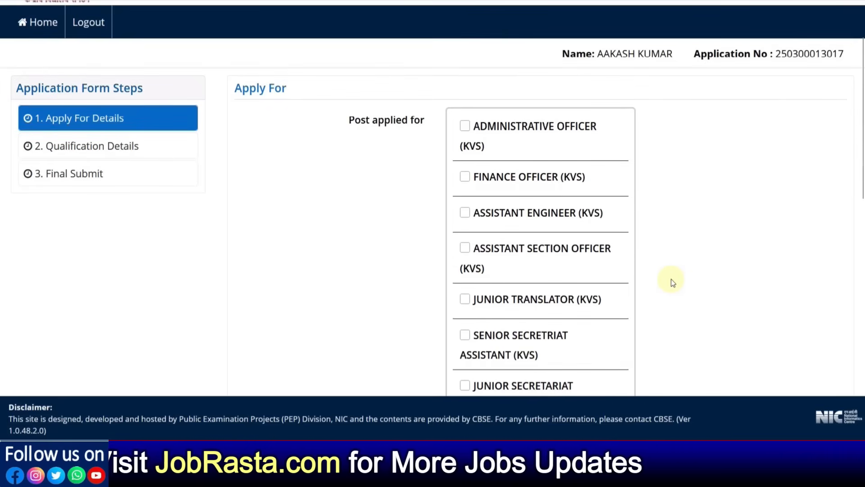
scroll(542, 188, "down", 4)
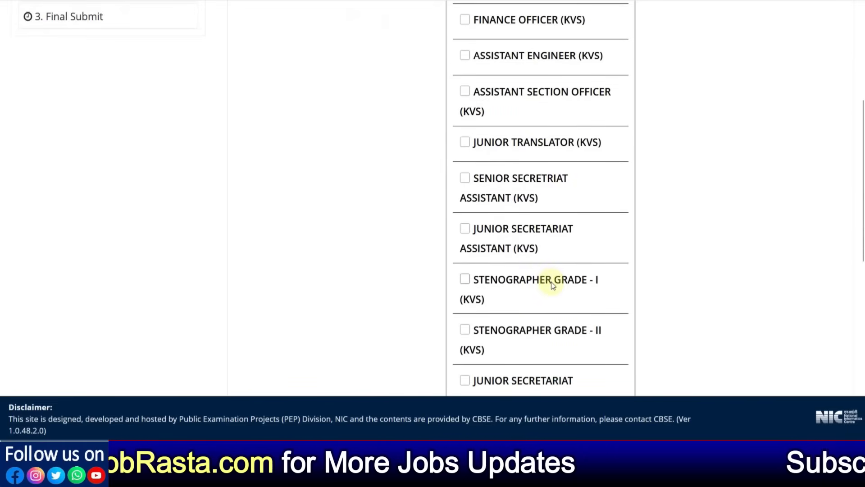
scroll(553, 284, "down", 4)
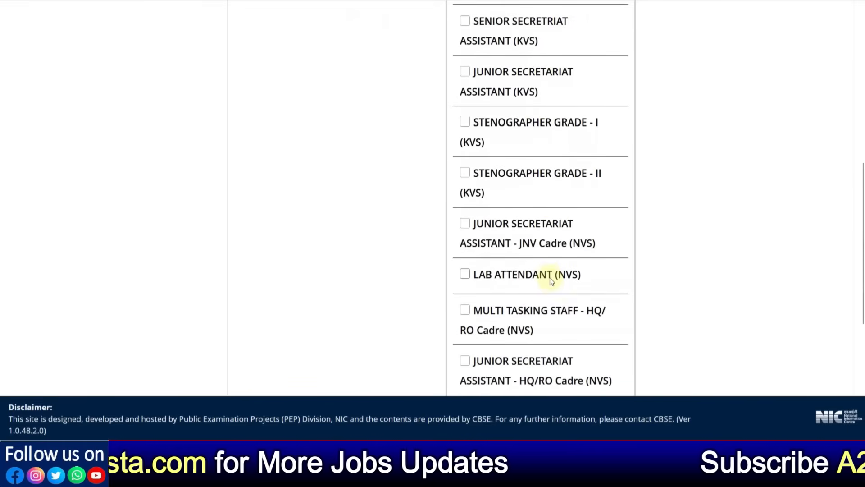
left_click(465, 173)
scroll(491, 212, "down", 2)
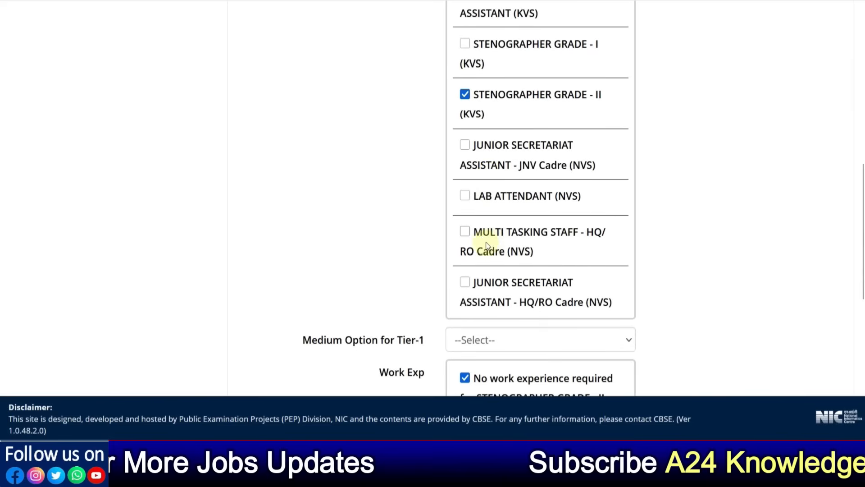
left_click(465, 233)
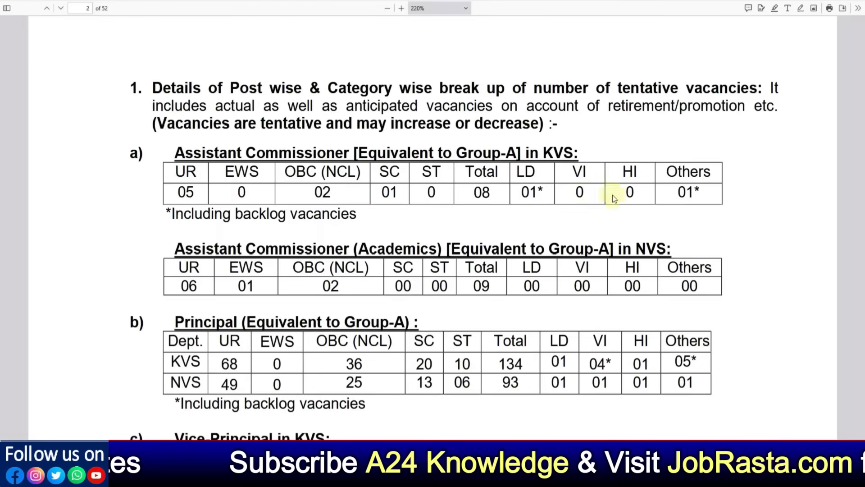
Examine the post-wise and category-wise vacancy tables in the notification PDF, through to the Non-Teaching Posts in KVS.
scroll(612, 194, "down", 20)
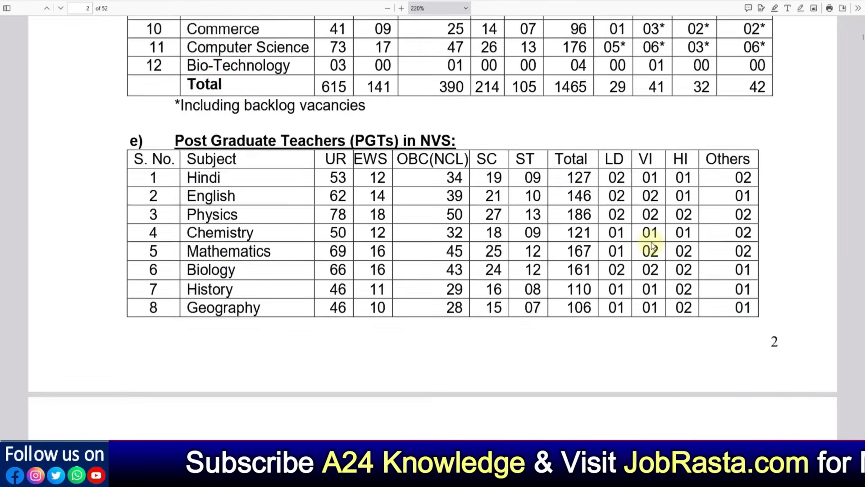
scroll(478, 124, "down", 20)
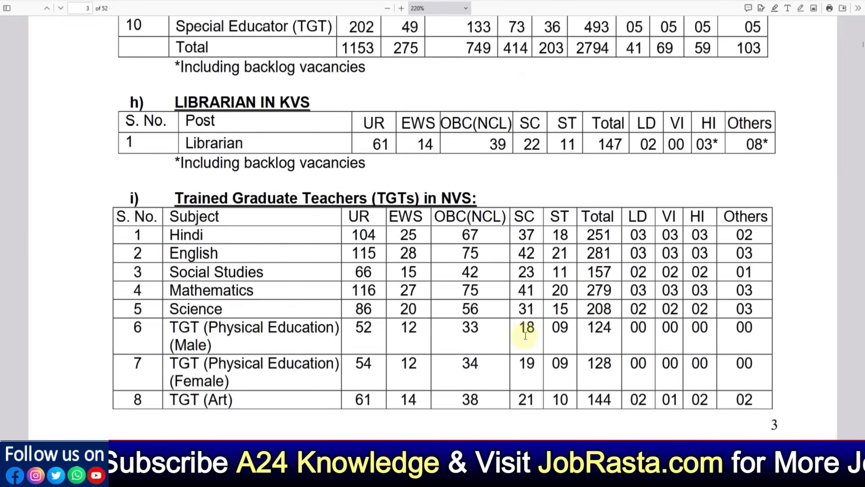
scroll(525, 334, "down", 20)
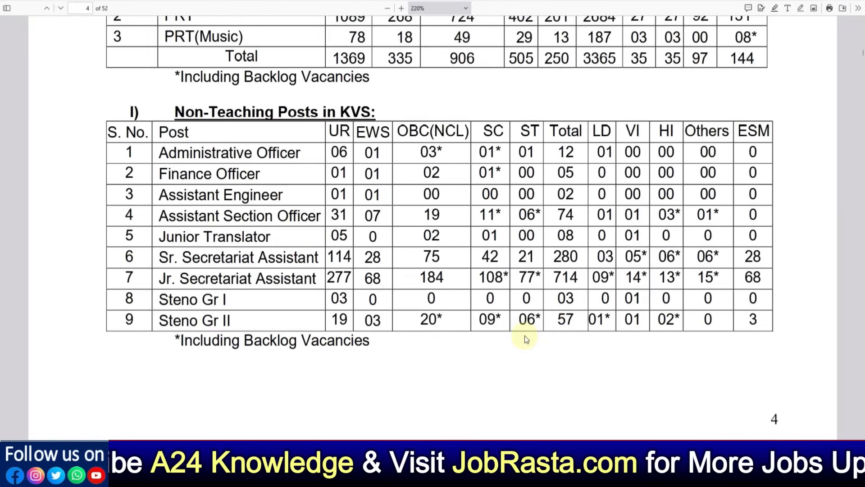
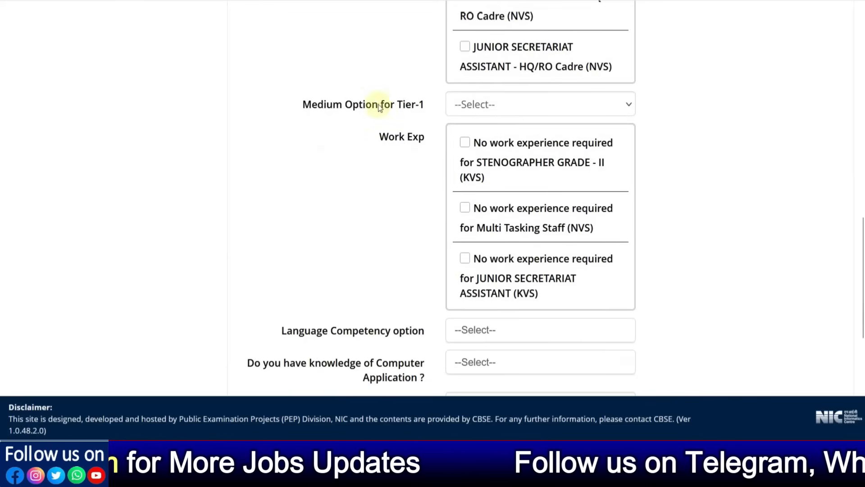
Choose English as the medium for Tier-1 and tick the no-work-experience-required declarations for the three selected posts.
left_click(482, 109)
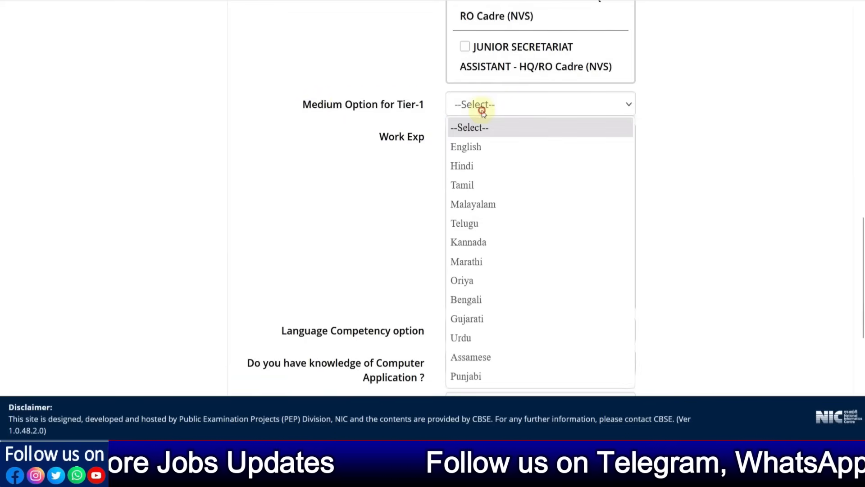
left_click(466, 148)
scroll(507, 169, "down", 2)
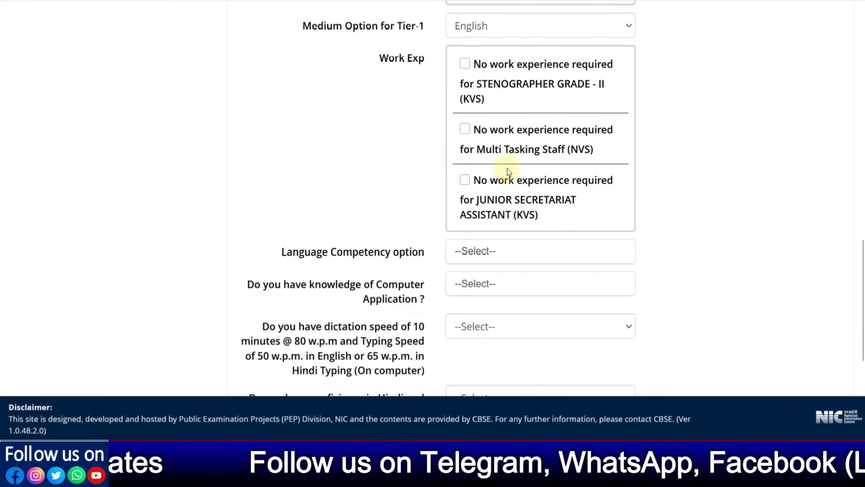
scroll(508, 168, "up", 2)
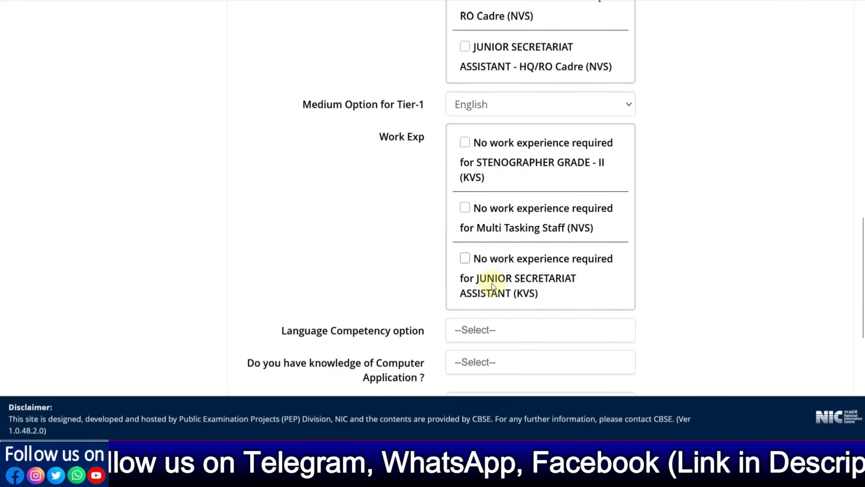
left_click(465, 142)
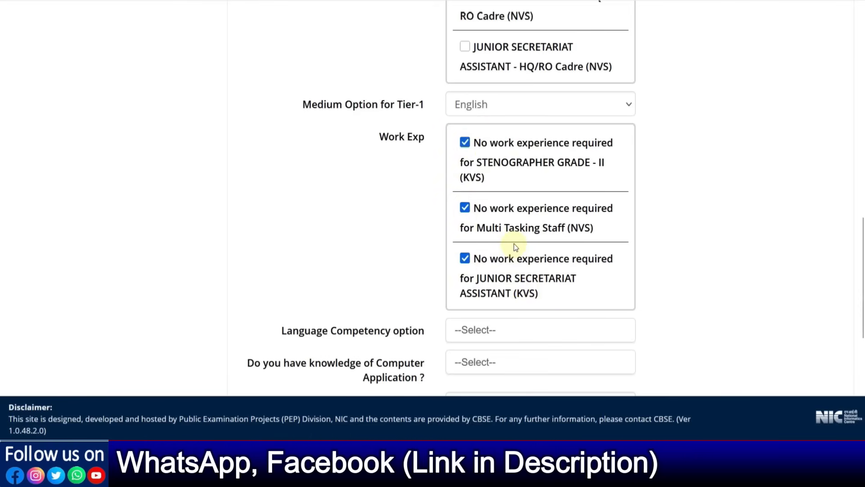
Add Junior Secretariat Assistant - HQ/RO Cadre (NVS) to the posts applied for and tick its no-work-experience-required declaration.
left_click(465, 46)
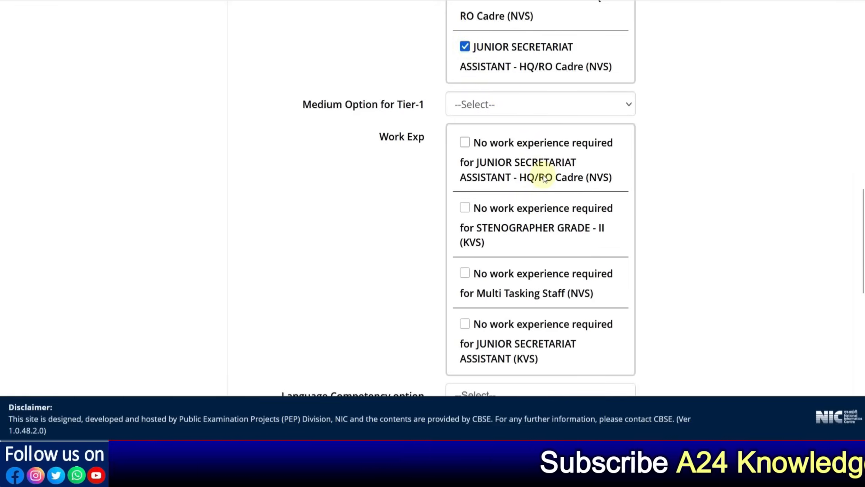
scroll(532, 232, "down", 2)
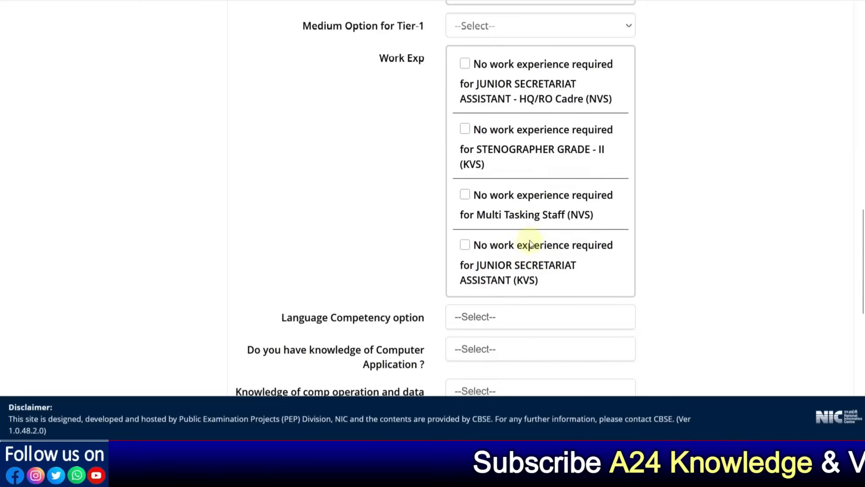
scroll(517, 271, "up", 2)
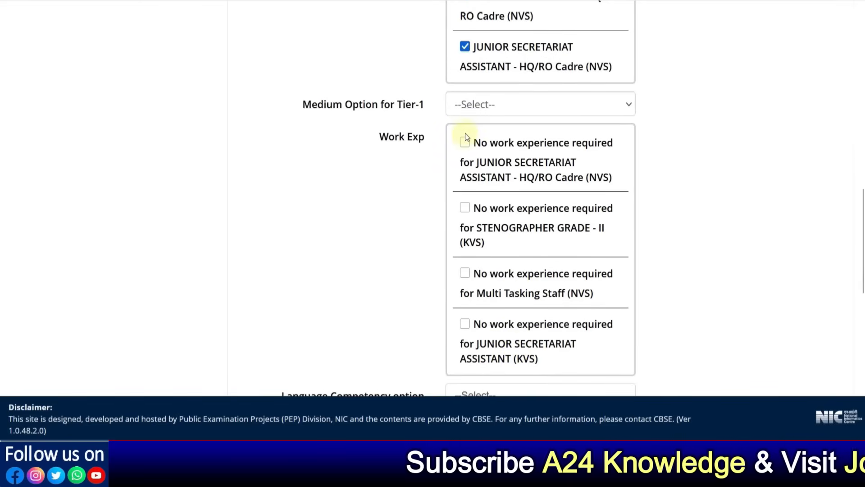
left_click(464, 143)
Try adding Finance Officer (KVS) to examine its work experience requirement, and remove that post again.
scroll(498, 203, "up", 4)
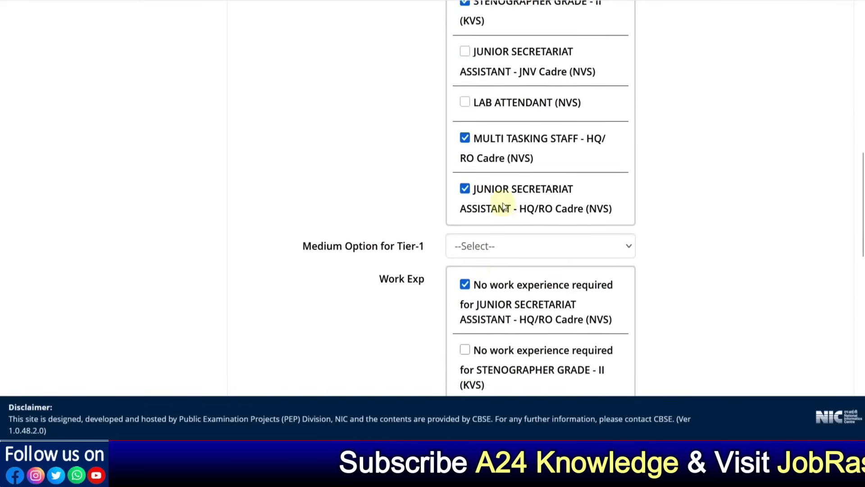
scroll(504, 205, "up", 8)
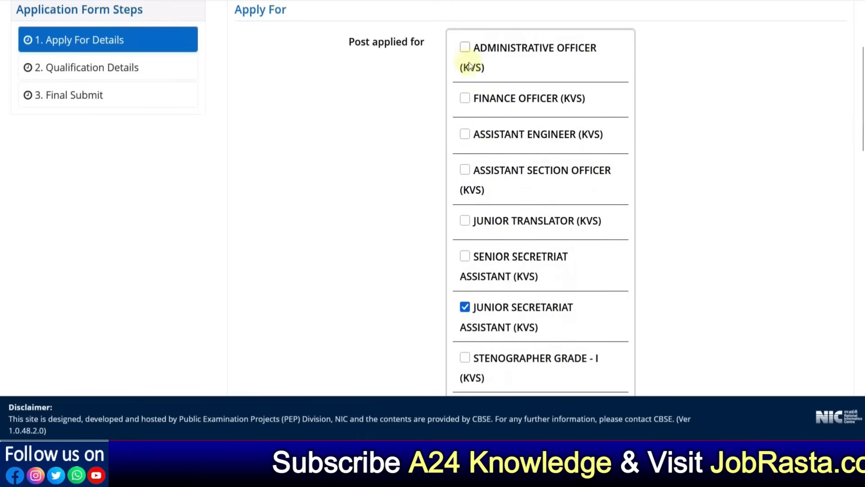
left_click(464, 98)
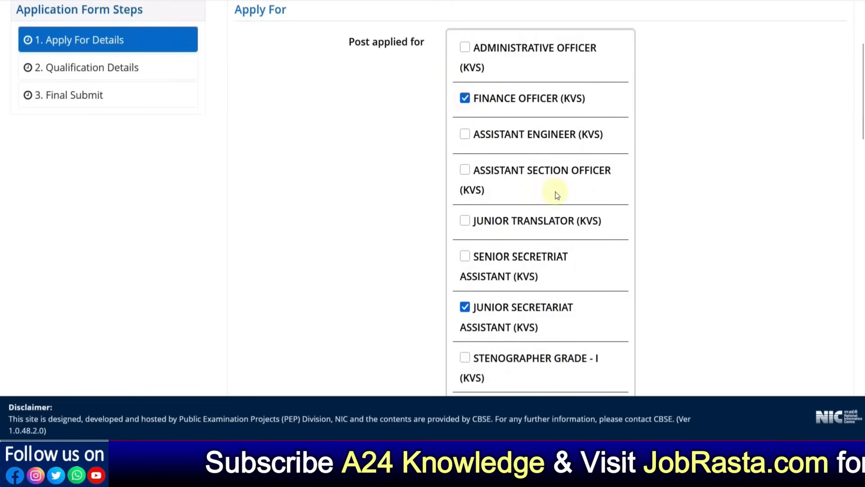
scroll(557, 194, "down", 14)
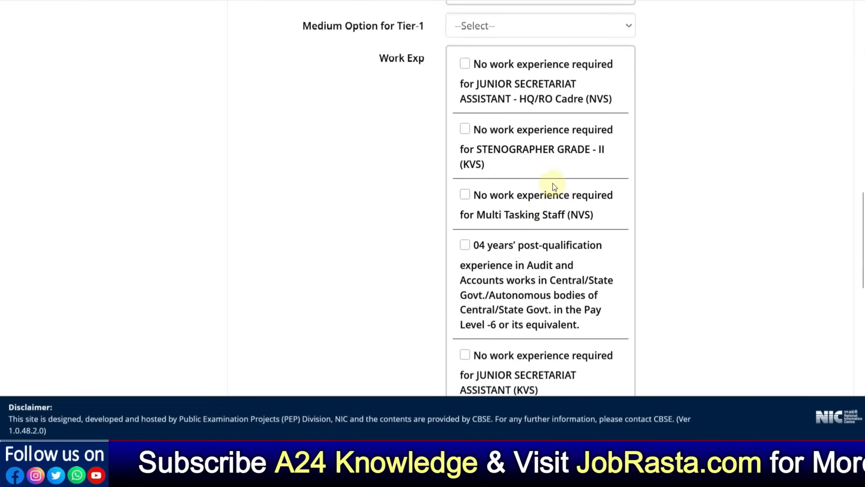
scroll(552, 183, "down", 2)
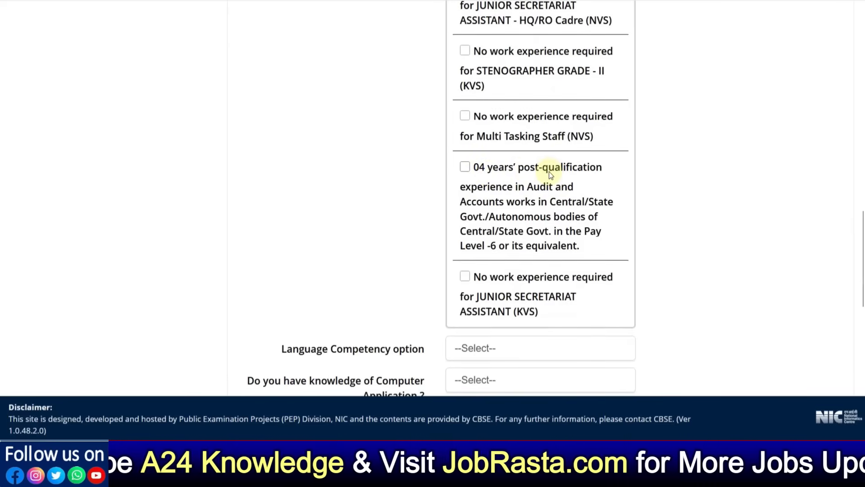
scroll(555, 185, "up", 16)
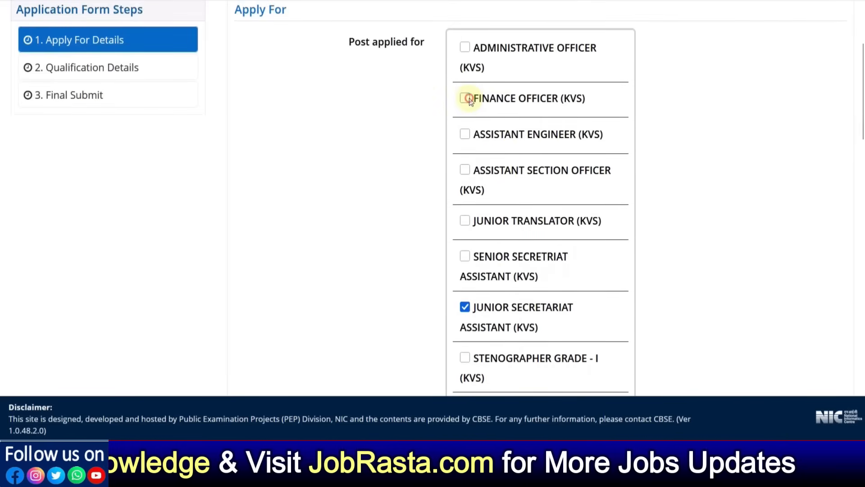
Tick the no-work-experience-required declarations for Junior Secretariat Assistant (NVS and KVS), Stenographer Grade - II (KVS) and Multi Tasking Staff (NVS).
scroll(551, 171, "down", 16)
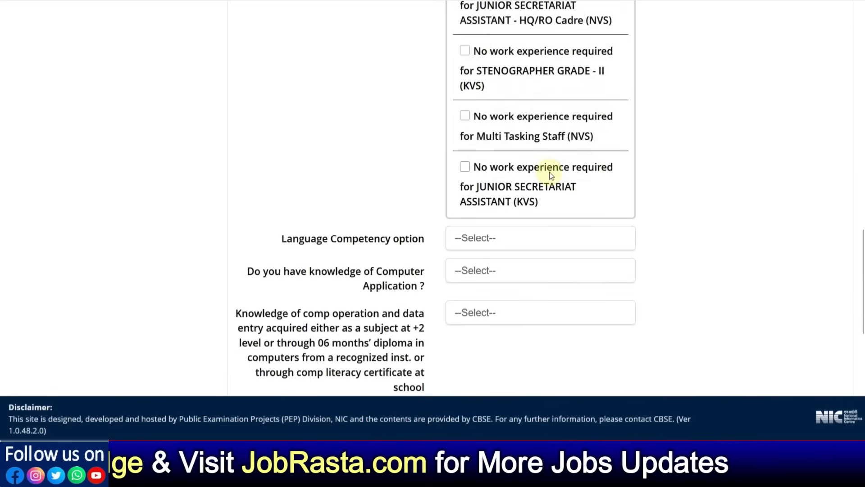
scroll(551, 174, "up", 2)
left_click(465, 64)
left_click(465, 129)
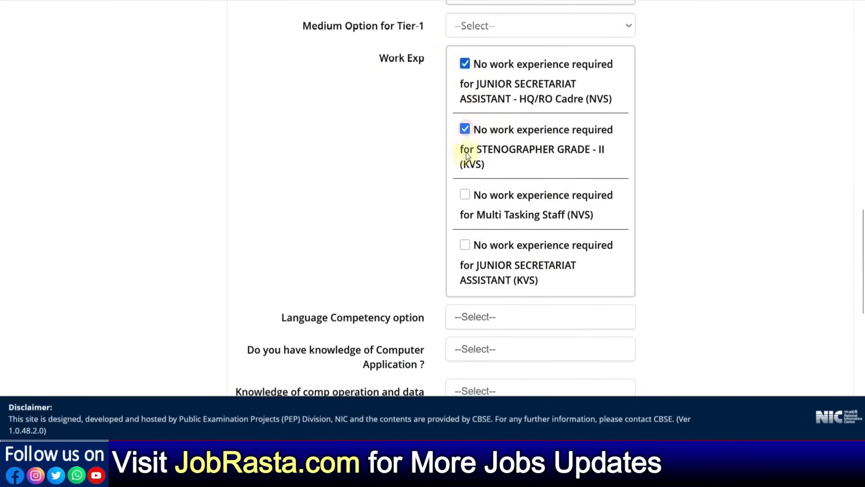
left_click(465, 195)
left_click(465, 246)
Set the language competency option to Hindi and answer Yes to having knowledge of Computer Application.
scroll(510, 203, "down", 4)
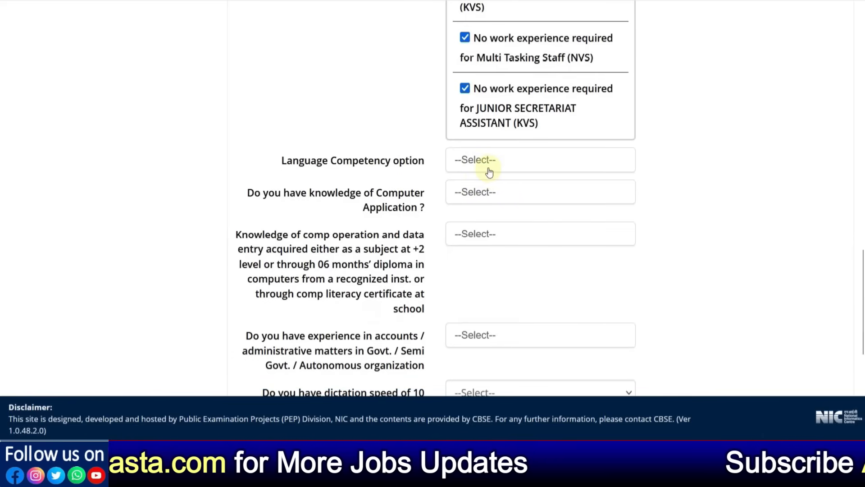
left_click(489, 173)
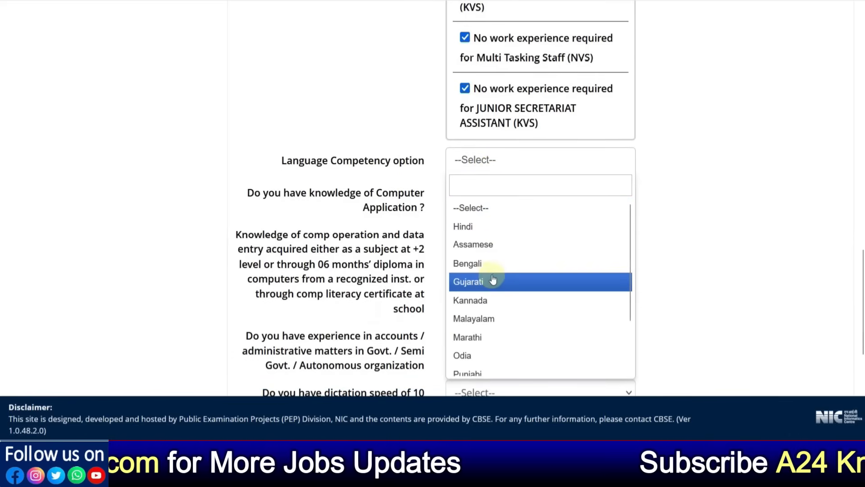
left_click(476, 227)
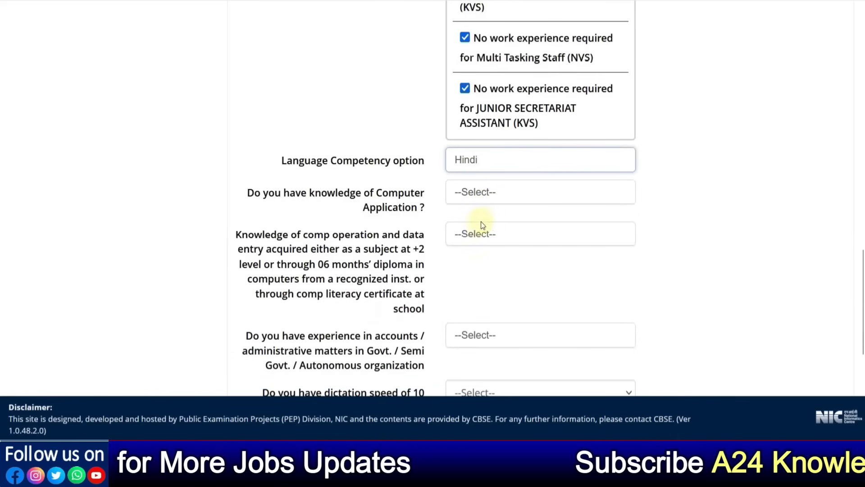
left_click(475, 198)
left_click(482, 258)
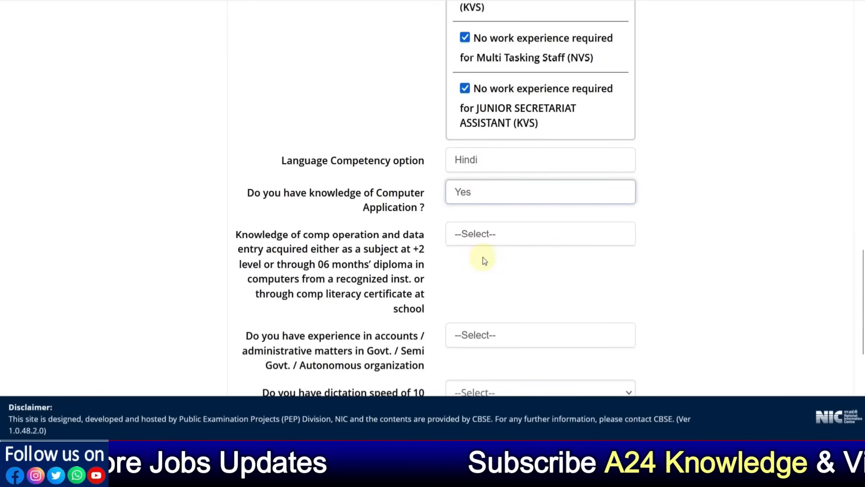
Answer Yes for knowledge of computer operation and data entry, and No for experience in accounts or administrative matters.
scroll(496, 243, "down", 2)
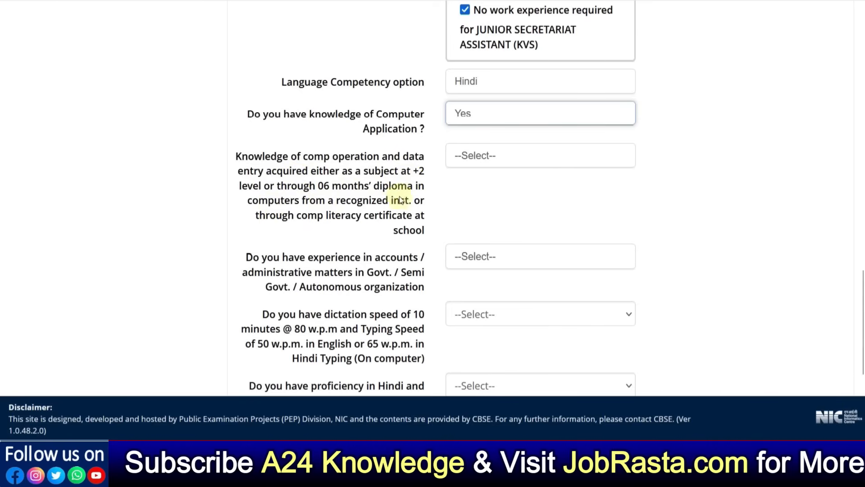
left_click(464, 156)
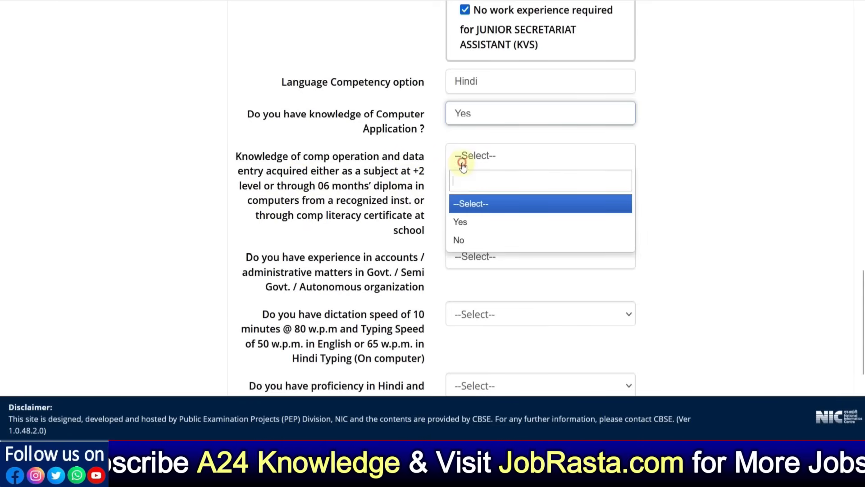
left_click(467, 222)
scroll(469, 220, "down", 2)
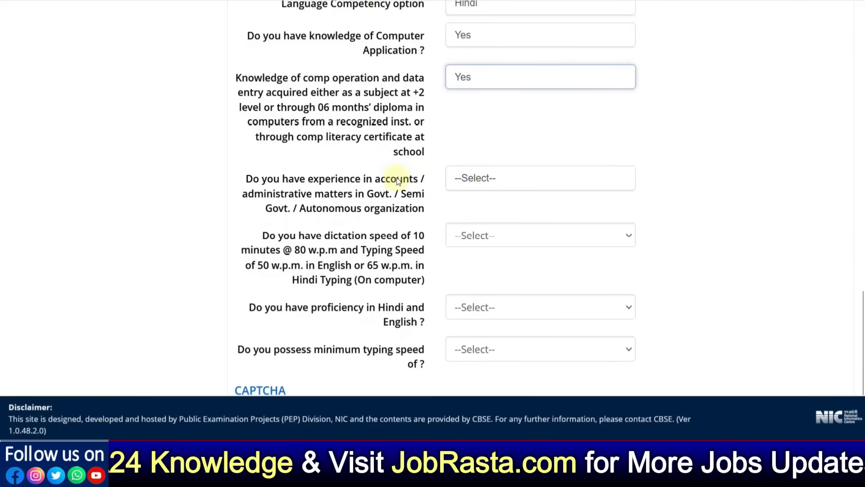
left_click(475, 189)
left_click(472, 266)
Answer Yes to both the dictation and typing speed question and the proficiency in Hindi and English question.
scroll(474, 251, "down", 2)
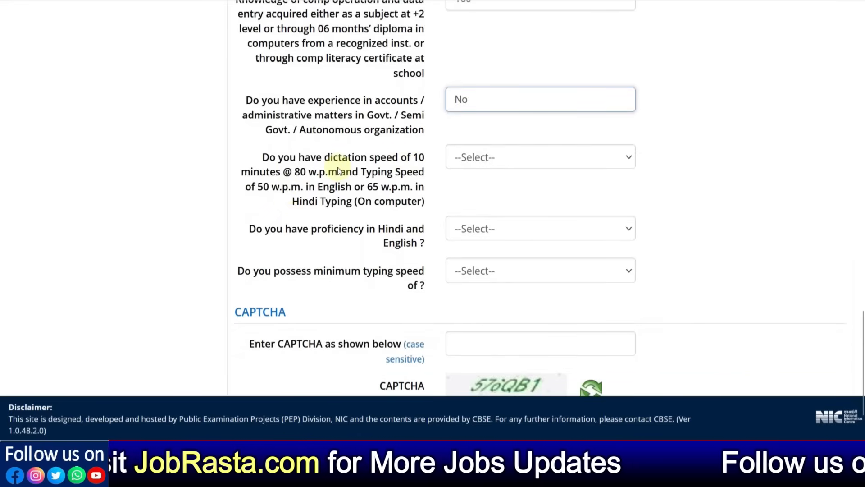
left_click(458, 157)
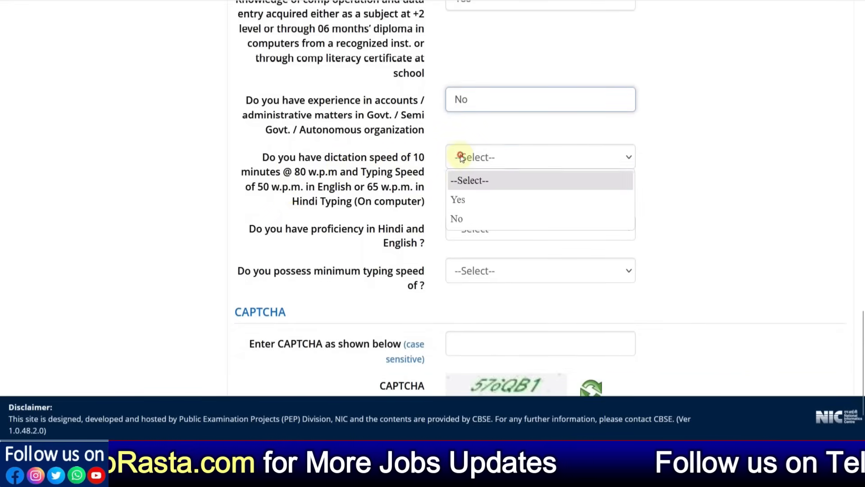
left_click(465, 201)
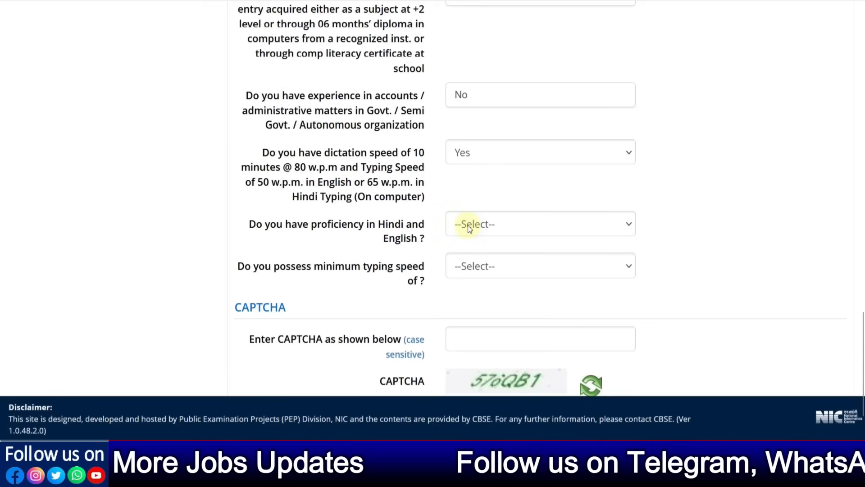
left_click(467, 223)
left_click(465, 263)
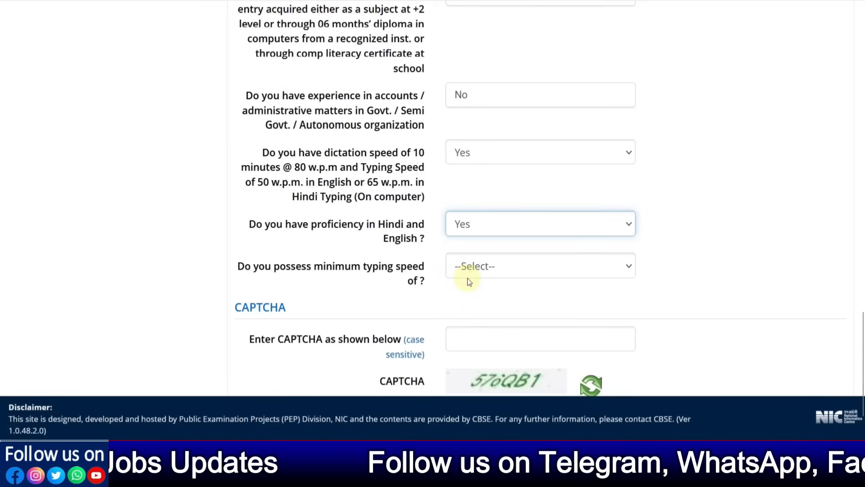
Set the minimum typing speed to 35 w.p.m. in English or 30 w.p.m. in Hindi, enter the CAPTCHA and save the Apply For details.
left_click(467, 277)
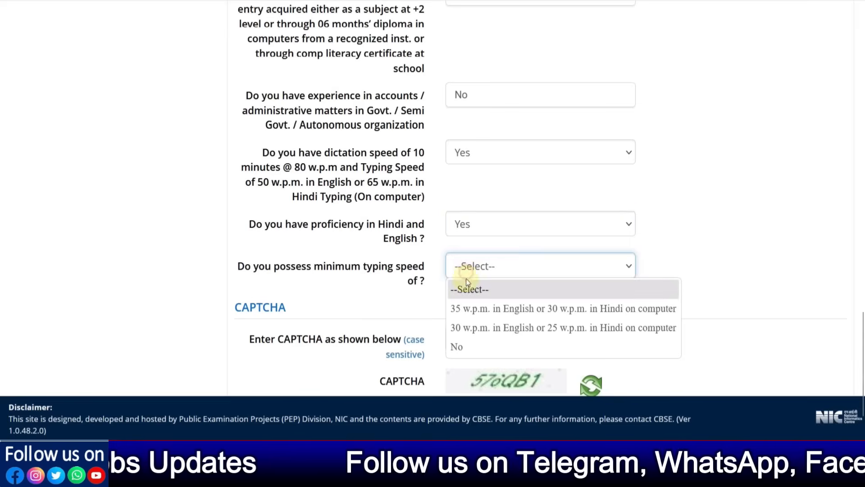
left_click(491, 310)
scroll(521, 308, "down", 2)
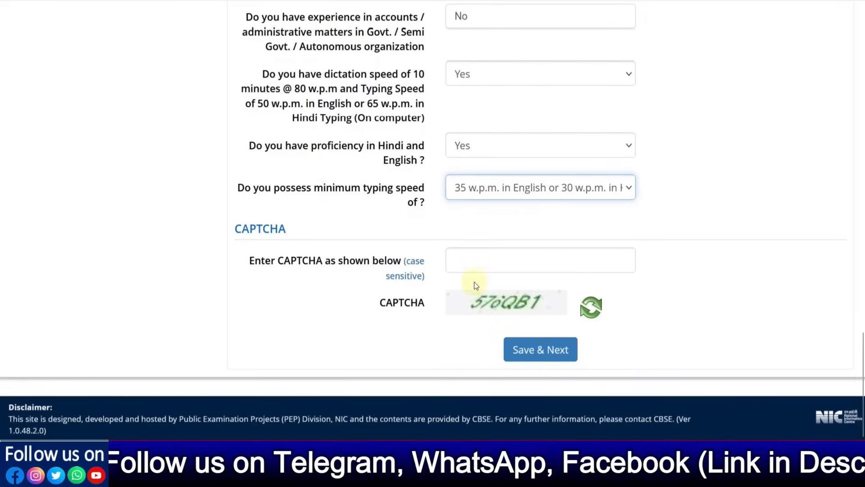
left_click(465, 264)
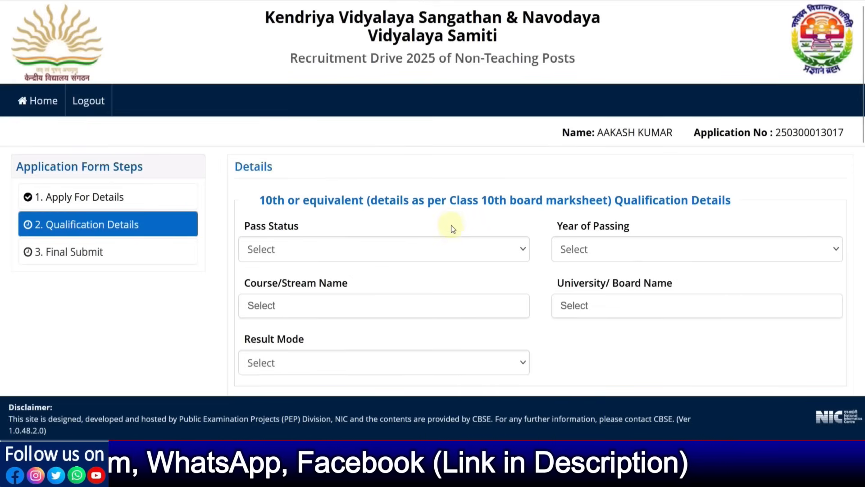
Enter the 10th qualification as Passed in 2020 with the course 10th Secondary (Class X) certificate from a recognized Board.
scroll(451, 217, "down", 2)
left_click(300, 182)
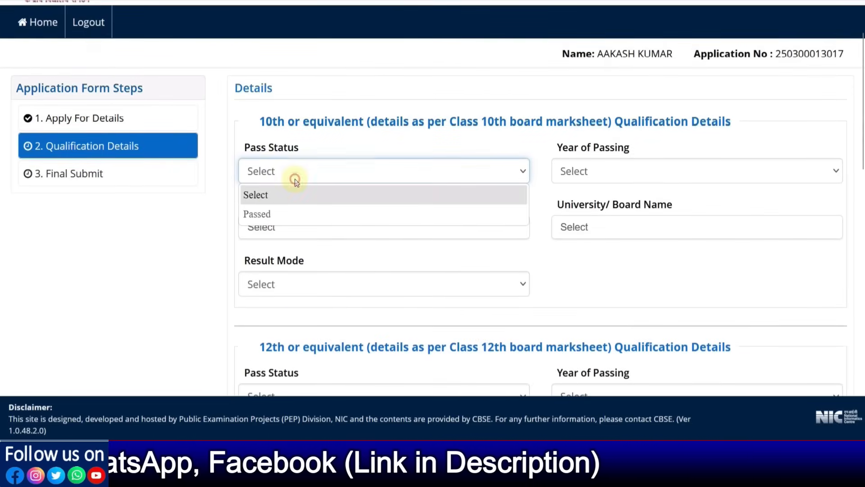
left_click(287, 211)
left_click(595, 176)
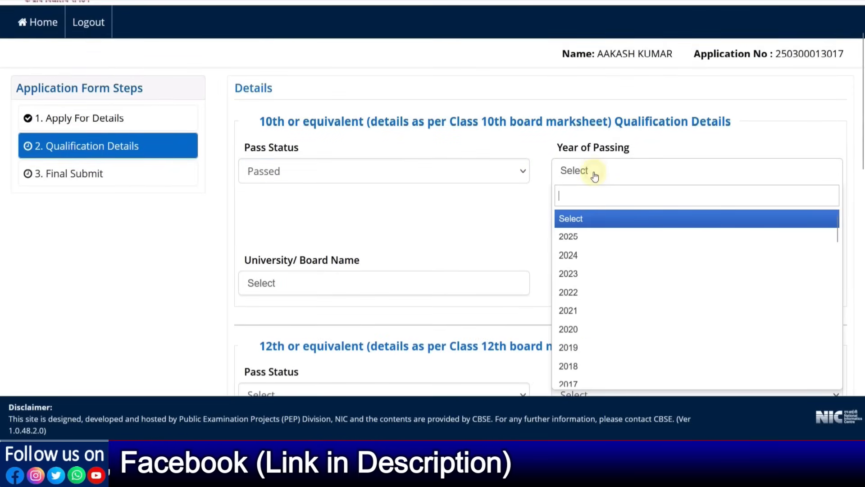
left_click(588, 328)
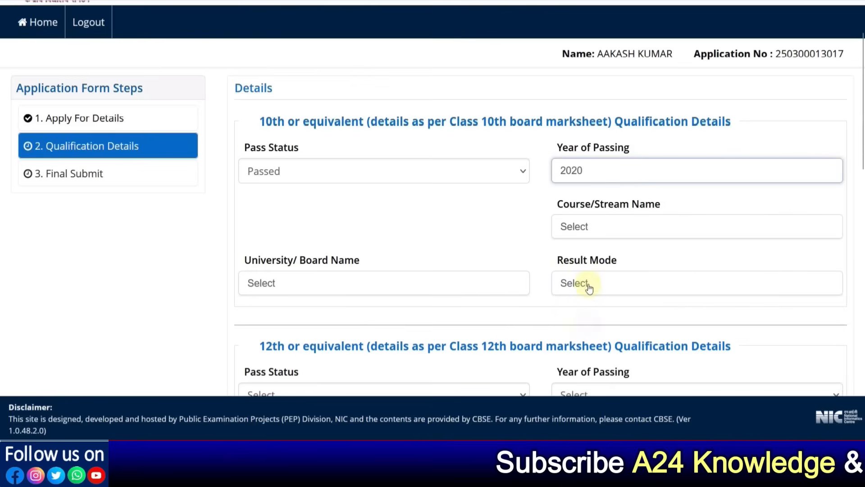
left_click(576, 228)
left_click(591, 291)
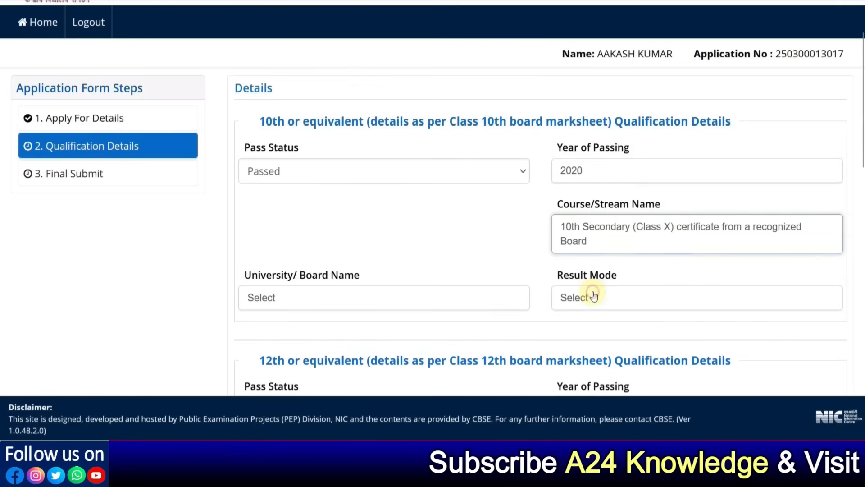
Choose Rajasthan Board of Secondary Education as the university/board for the 10th qualification.
scroll(386, 229, "down", 2)
left_click(321, 221)
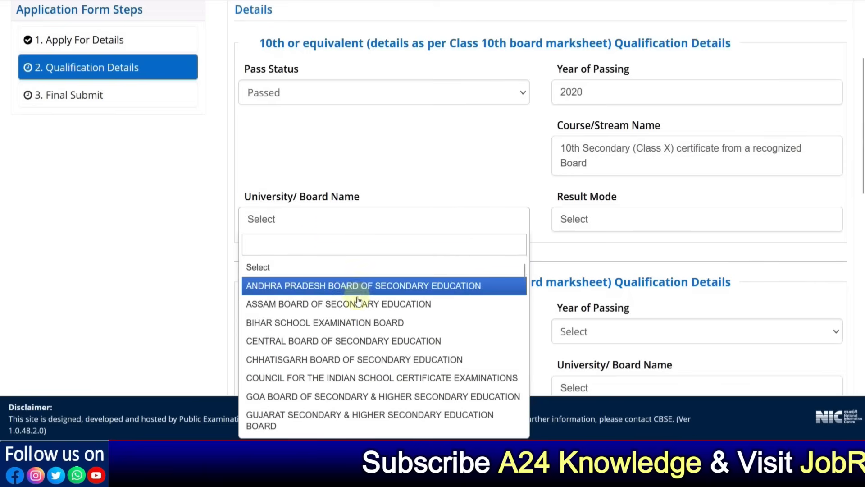
scroll(373, 316, "down", 2)
scroll(373, 317, "down", 4)
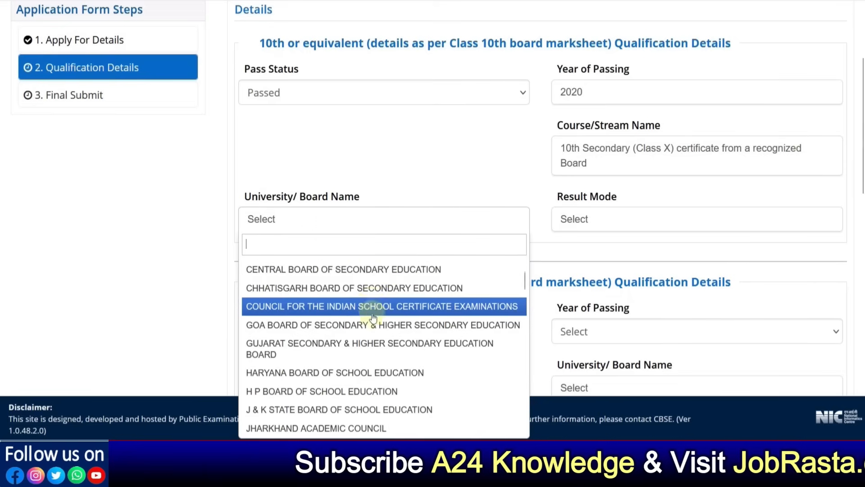
scroll(373, 316, "down", 4)
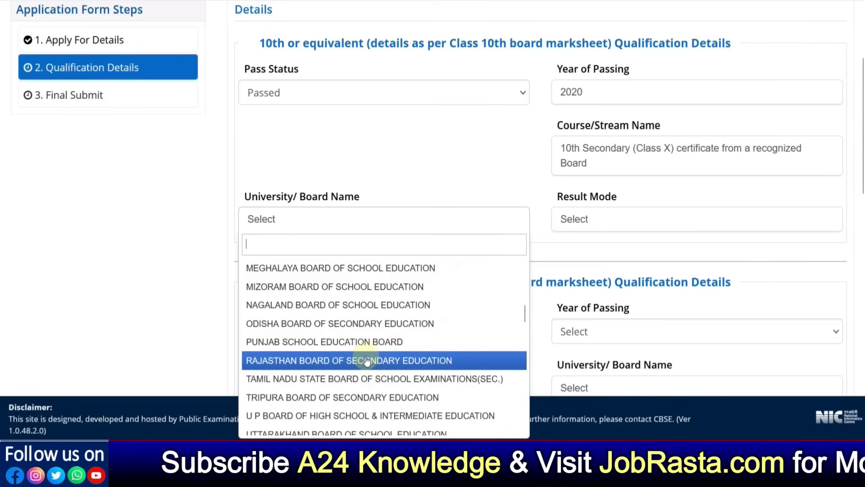
left_click(366, 360)
Set the 10th qualification's result mode to CGPA with a maximum grade point of 10.
left_click(558, 224)
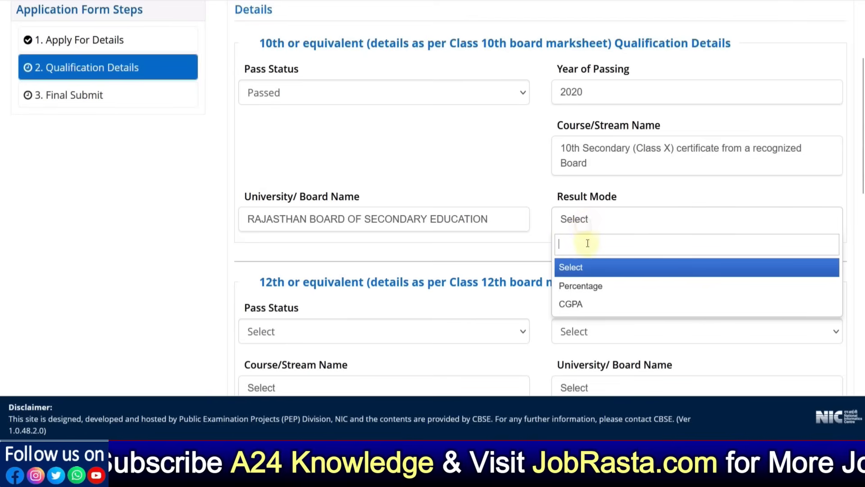
left_click(582, 301)
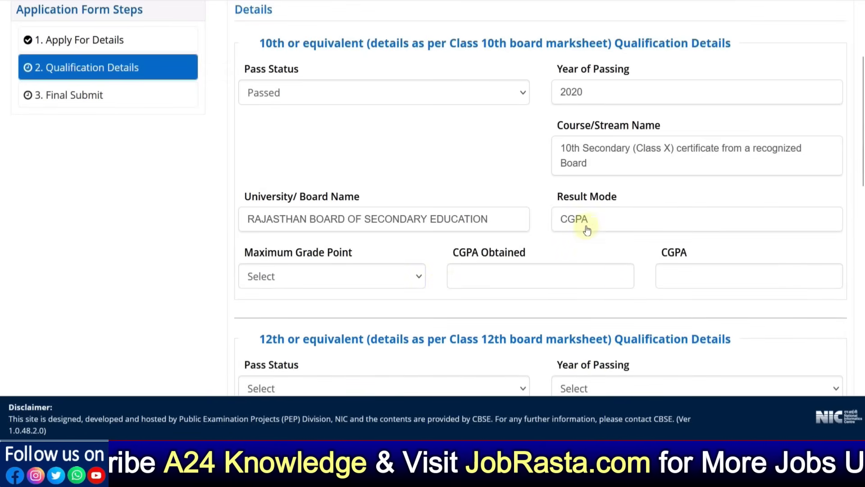
left_click(329, 276)
left_click(286, 118)
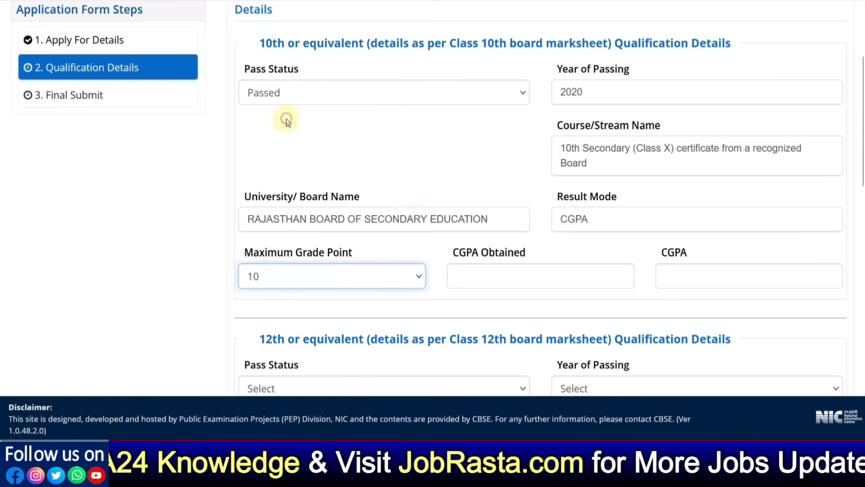
Set the 10th result mode to Percentage, with 600 total marks and 480 obtained marks.
left_click(580, 219)
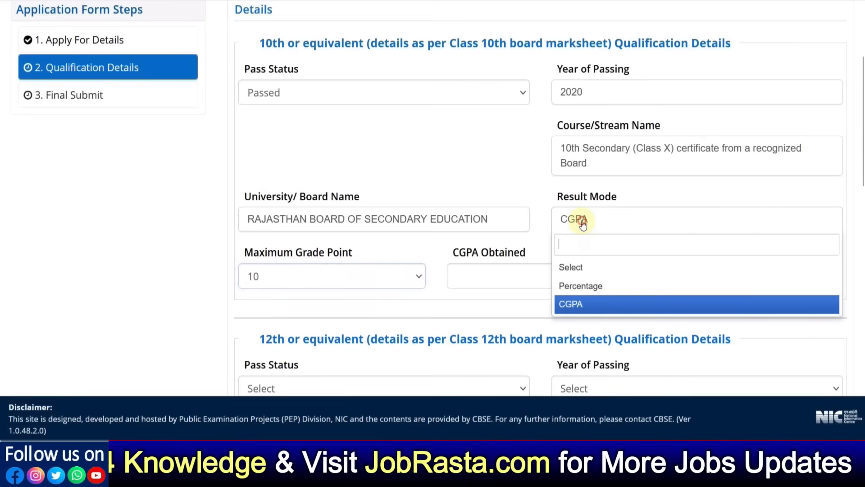
left_click(581, 285)
left_click(358, 287)
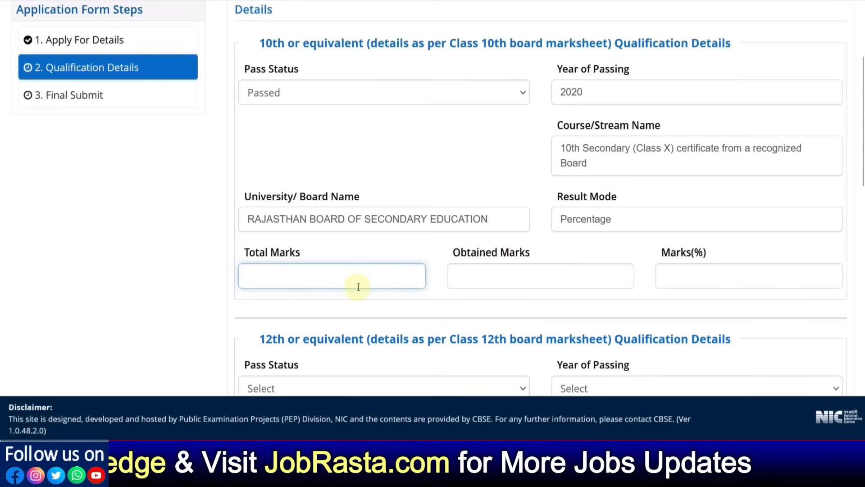
type("600")
key("Tab")
type("48")
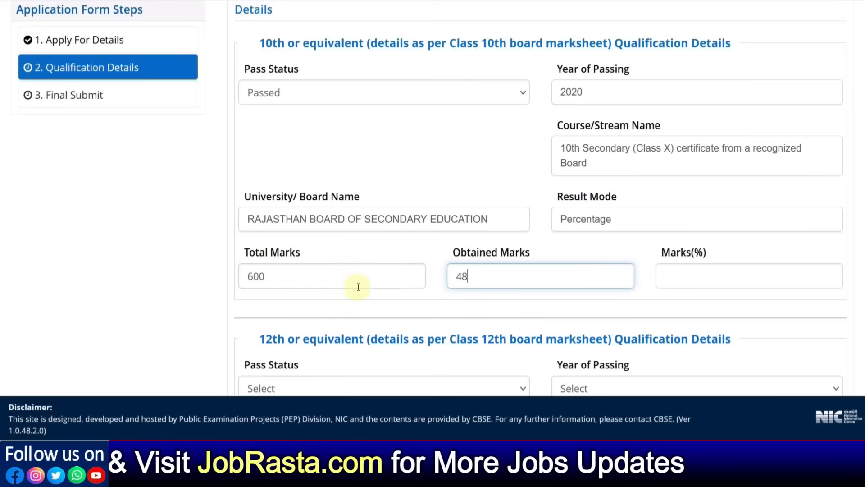
left_click(418, 250)
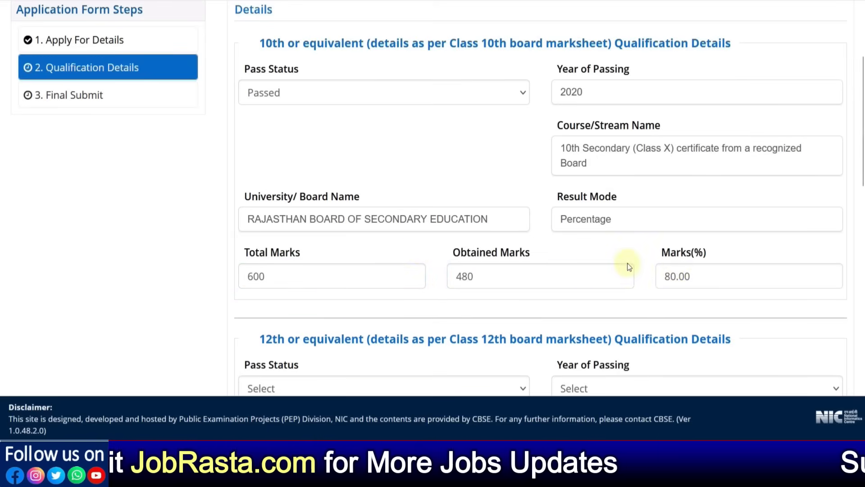
Enter the 12th qualification as Passed in 2022 with the course 12th Class with Science stream from a recognized Board / University.
scroll(539, 249, "down", 5)
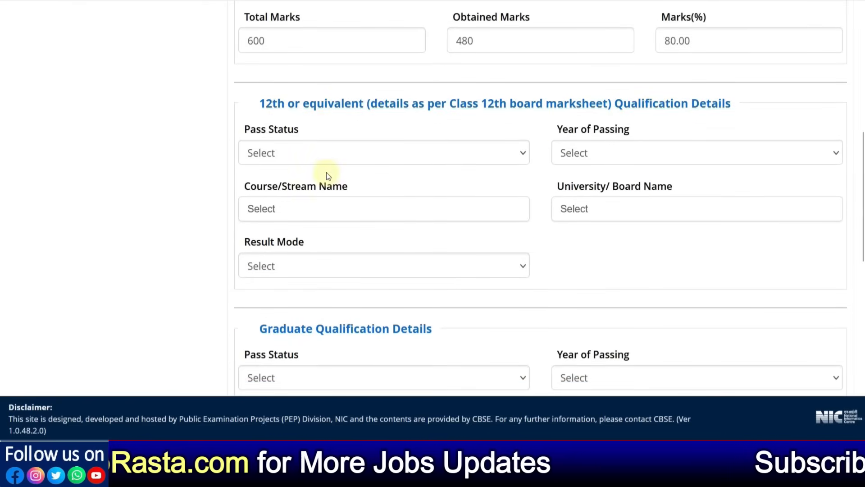
left_click(305, 155)
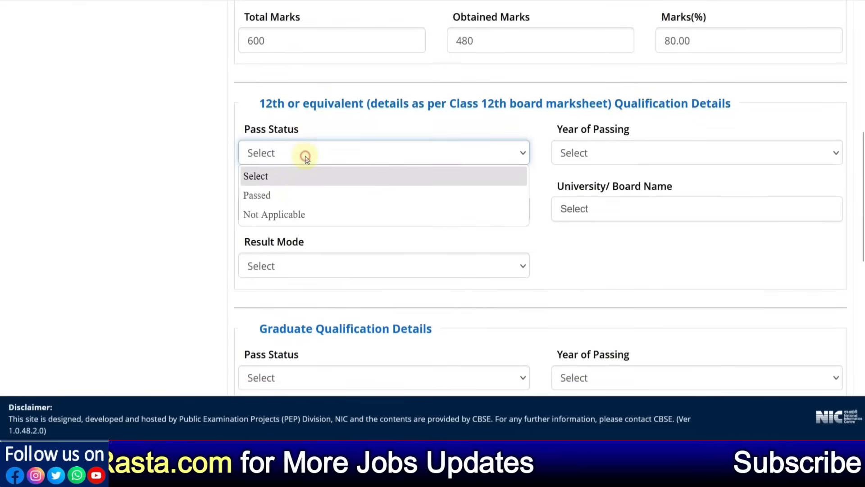
left_click(280, 196)
left_click(586, 143)
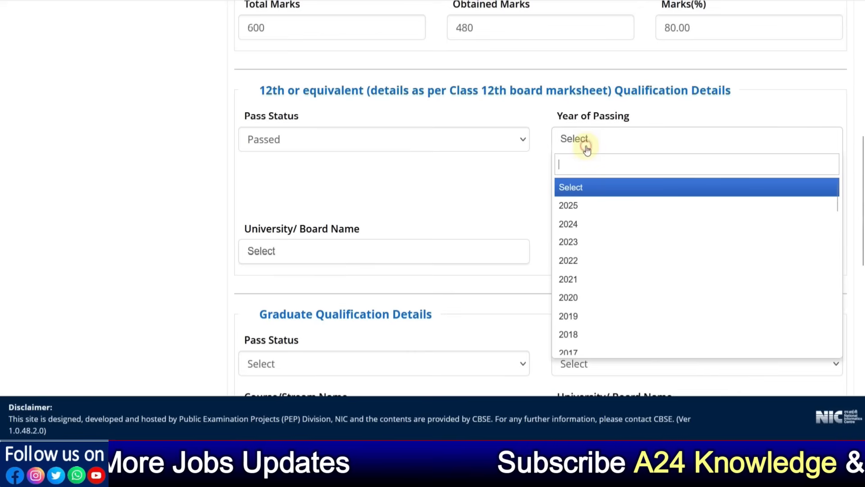
left_click(585, 258)
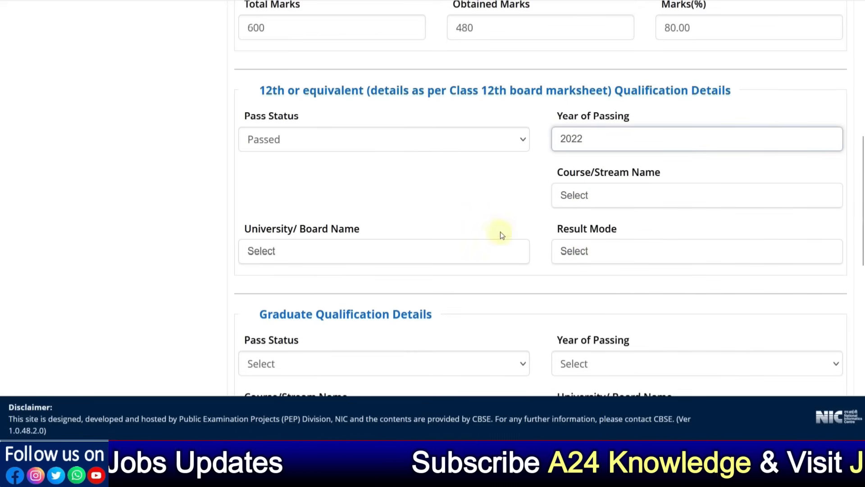
left_click(571, 188)
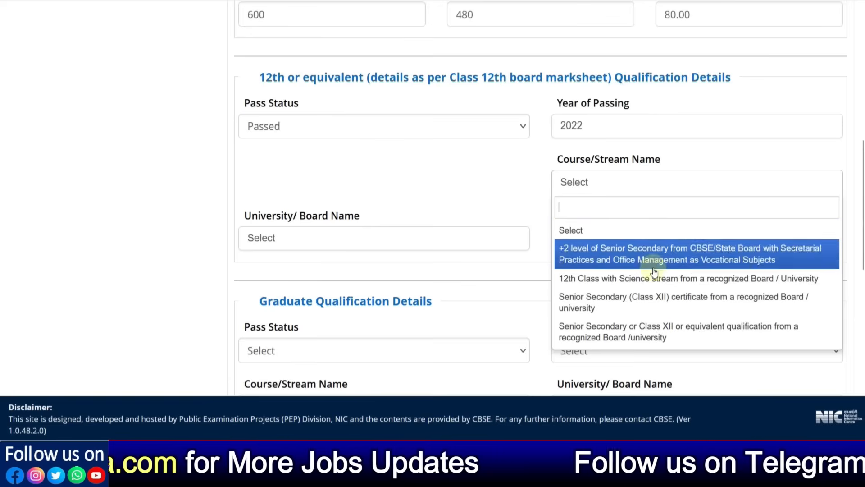
left_click(634, 278)
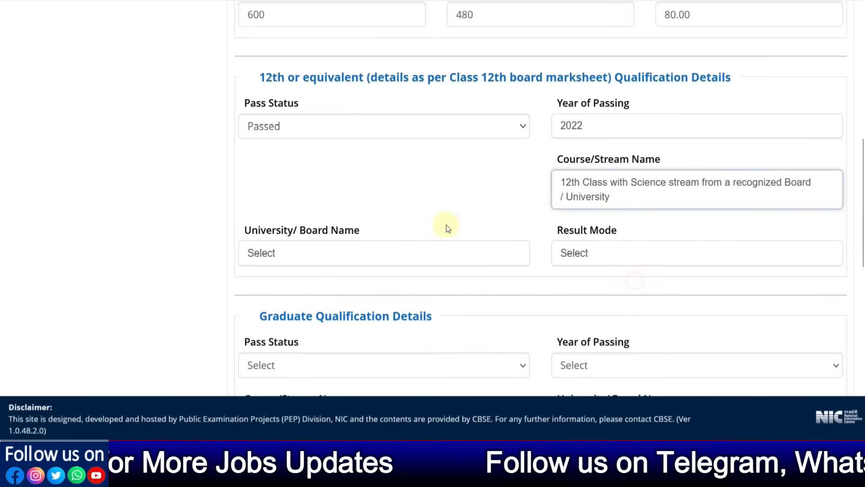
Choose Rajasthan Board of Secondary Education as the university/board for the 12th qualification.
scroll(478, 211, "down", 1)
left_click(363, 242)
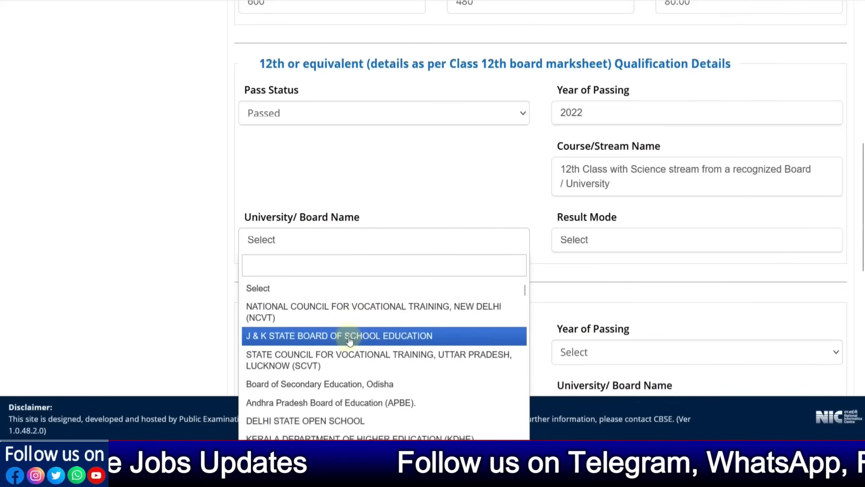
scroll(350, 343, "down", 4)
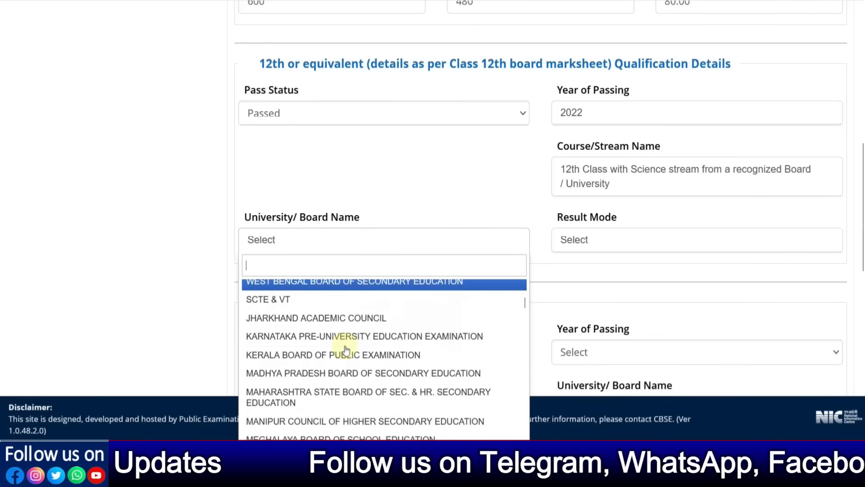
scroll(347, 350, "down", 5)
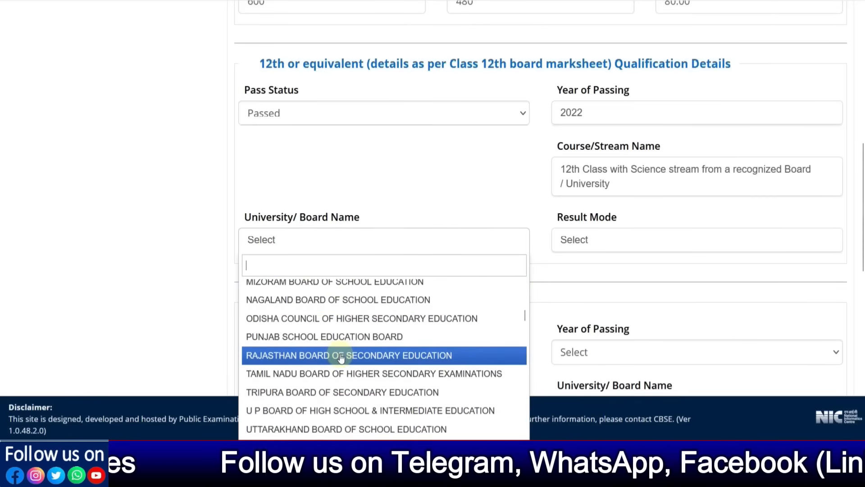
left_click(341, 355)
Set the 12th result mode to Percentage, with 550 total marks and 400 obtained marks.
scroll(559, 276, "down", 1)
left_click(572, 231)
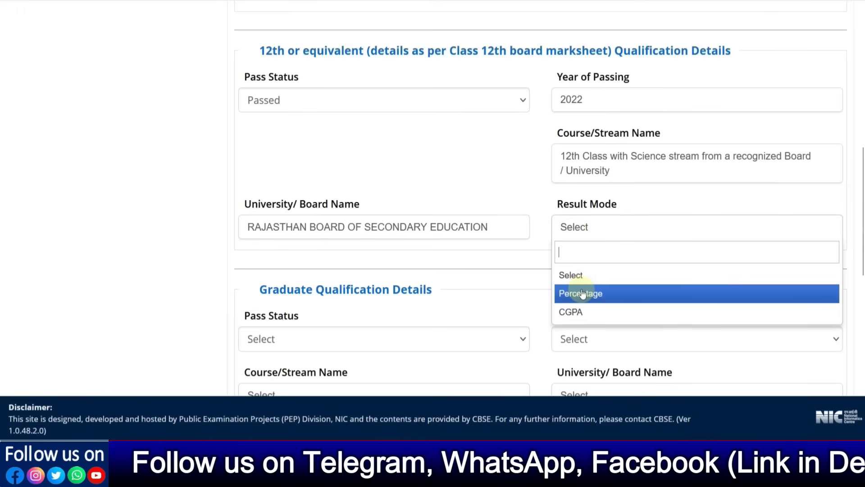
left_click(581, 292)
scroll(323, 272, "down", 1)
left_click(305, 272)
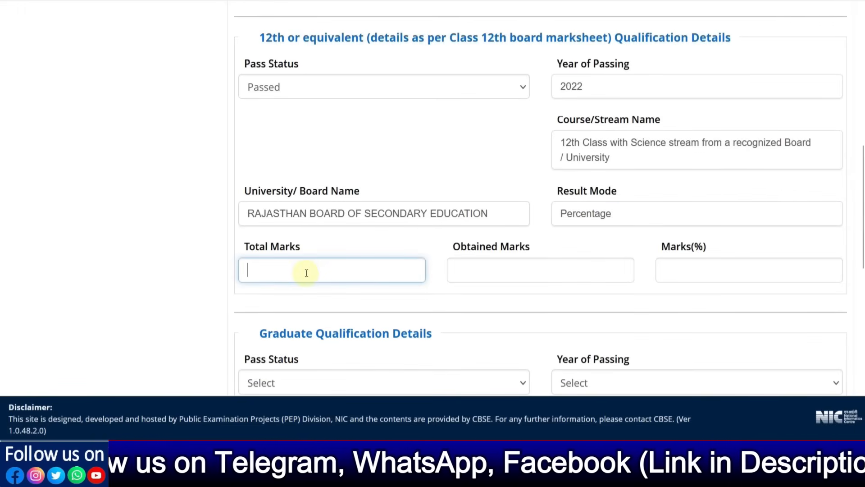
type("550")
key("Tab")
type("4")
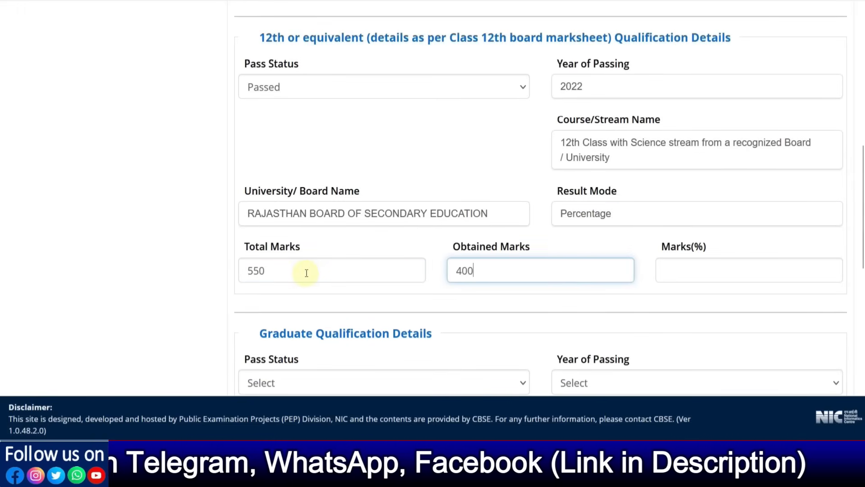
left_click(170, 267)
Examine the graduate qualification's options for pass status, year of passing, course, university and result mode.
scroll(198, 247, "down", 5)
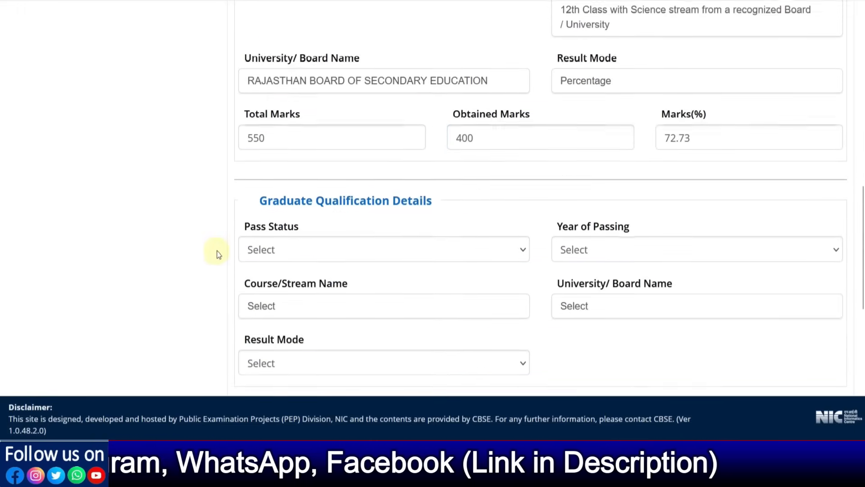
left_click(275, 157)
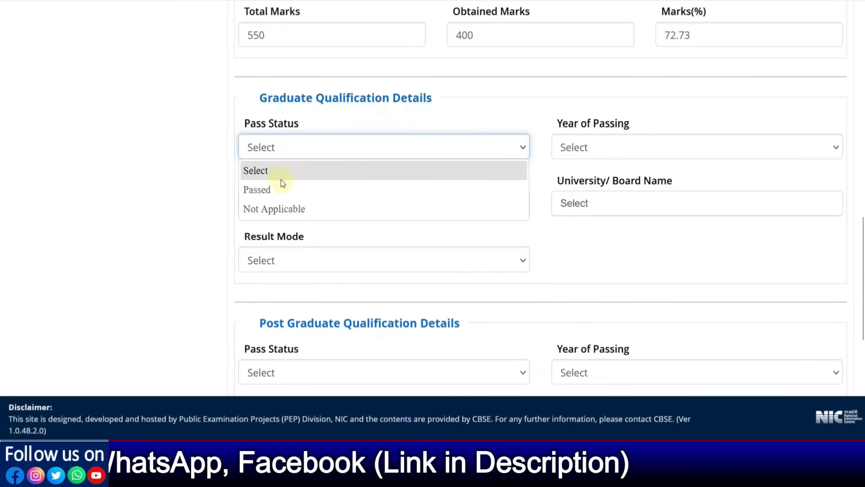
left_click(627, 144)
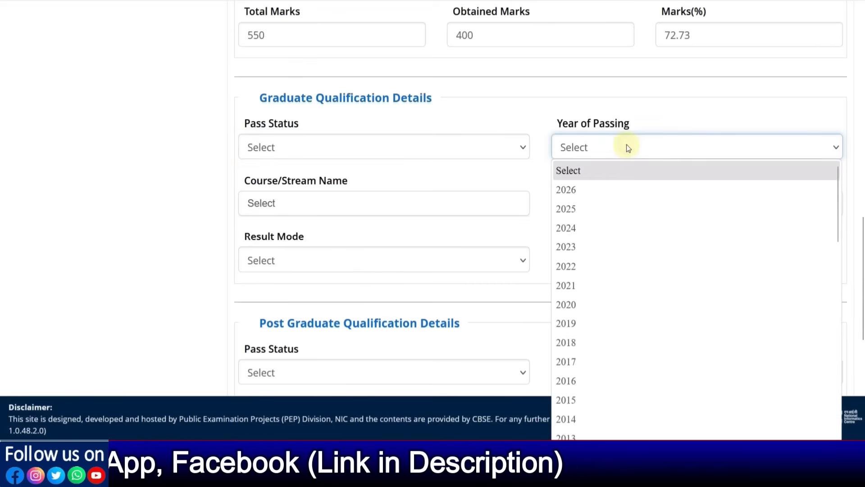
left_click(333, 214)
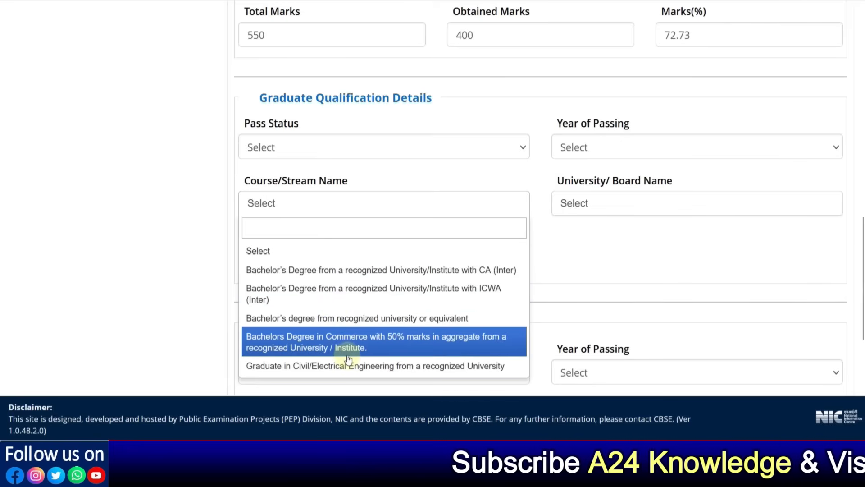
left_click(585, 214)
left_click(323, 260)
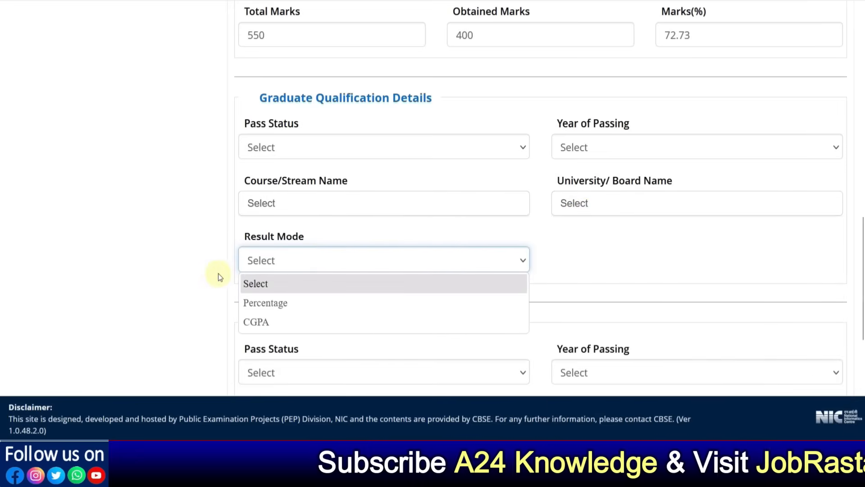
left_click(208, 274)
Set the pass status of both the post graduate and graduate qualifications to Not Applicable.
scroll(221, 274, "down", 1)
scroll(220, 275, "down", 3)
left_click(257, 137)
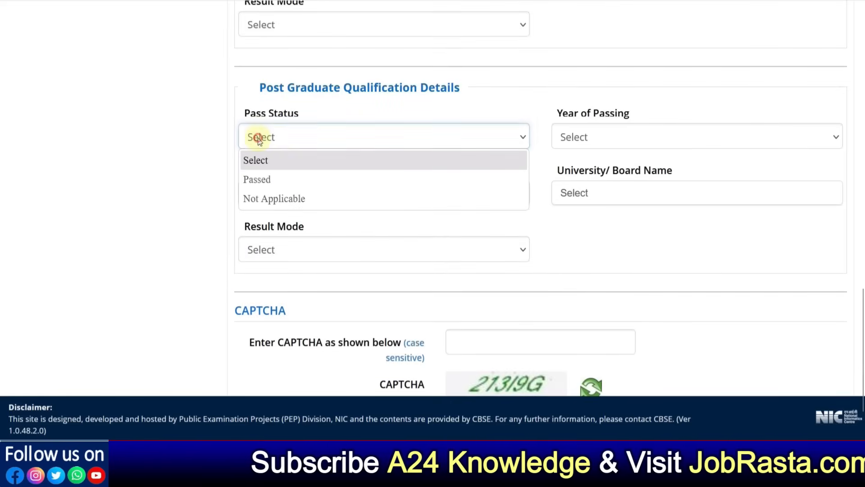
left_click(293, 200)
scroll(313, 209, "down", 1)
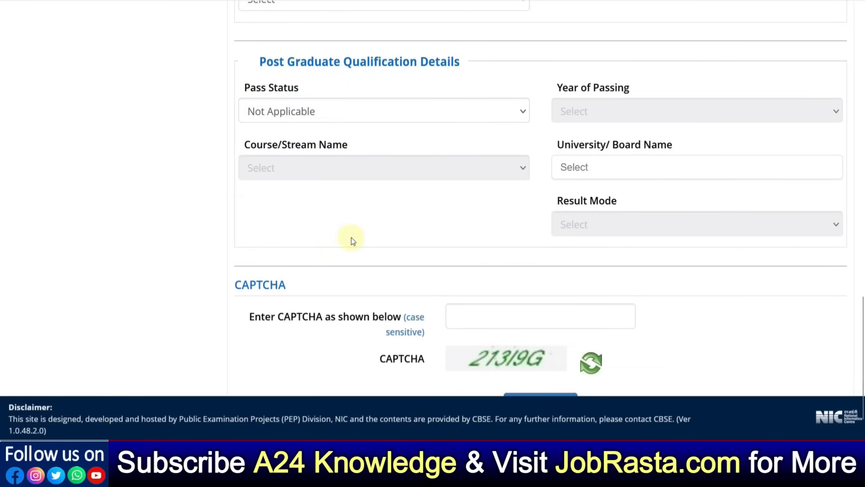
scroll(350, 239, "up", 5)
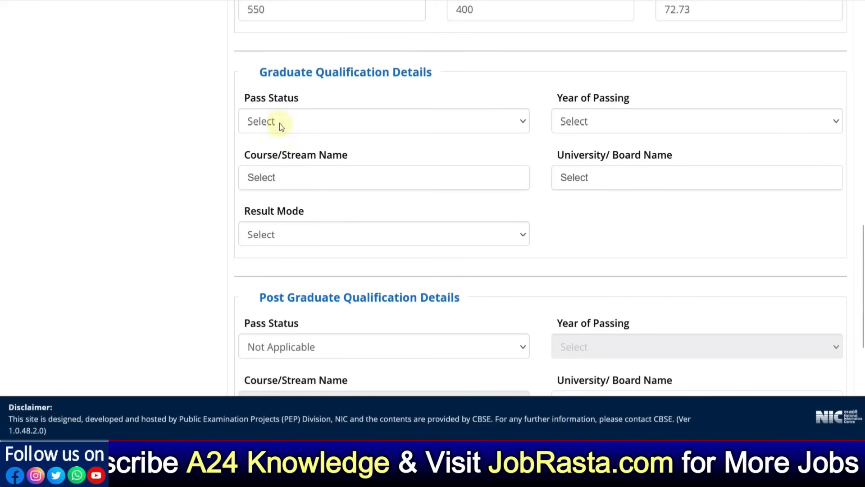
left_click(280, 123)
left_click(275, 182)
scroll(240, 118, "down", 1)
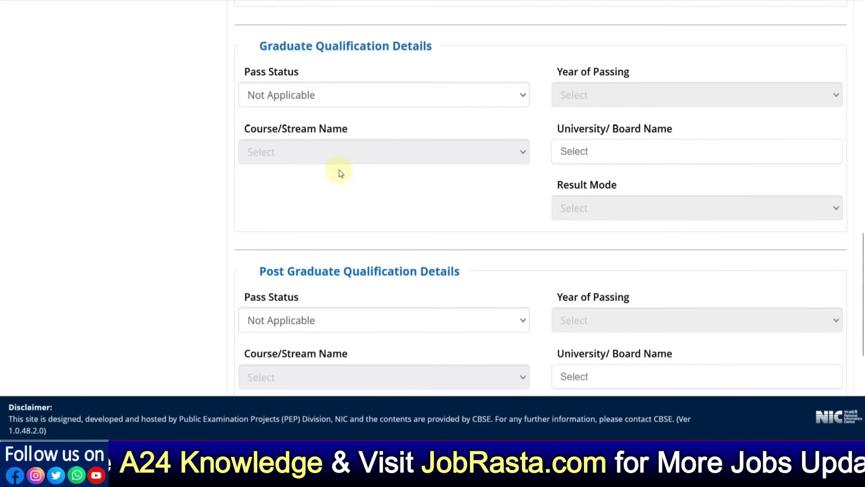
Refresh the CAPTCHA, enter the new code, and save the qualification details to continue to the final review.
scroll(386, 220, "down", 6)
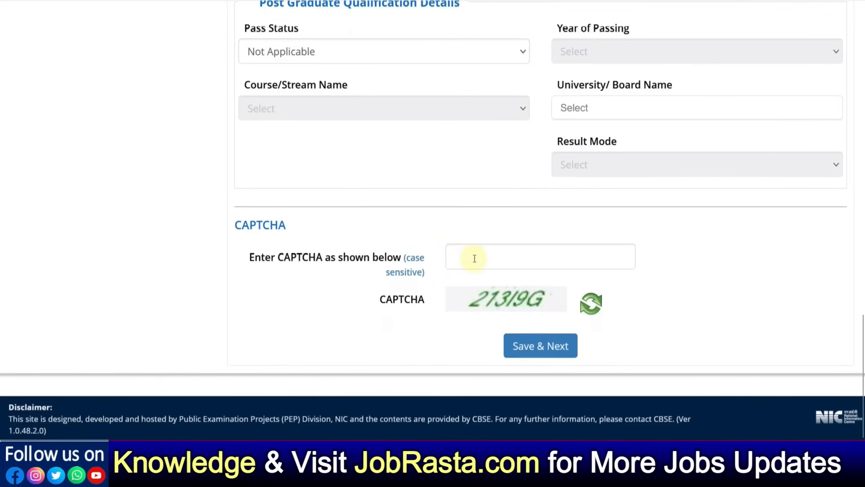
left_click(474, 257)
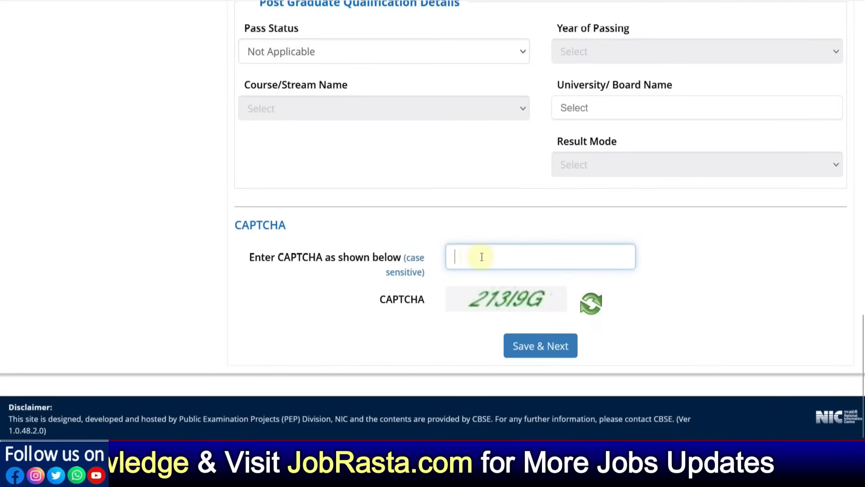
left_click(591, 303)
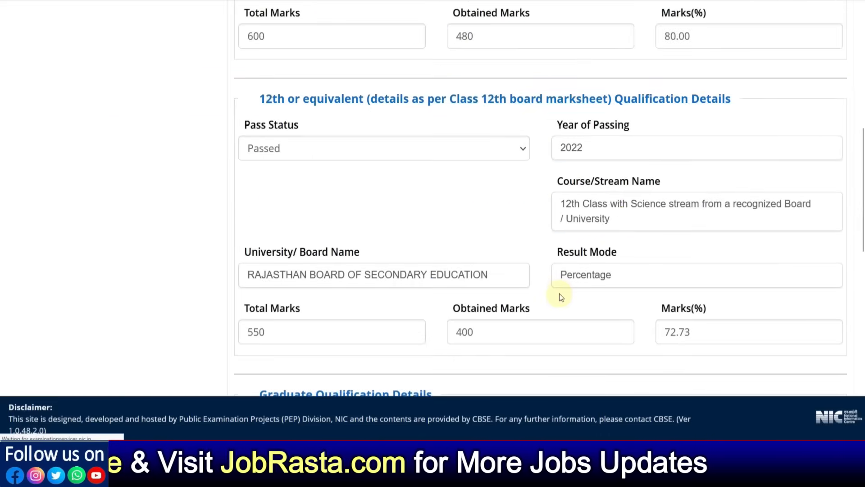
left_click(511, 261)
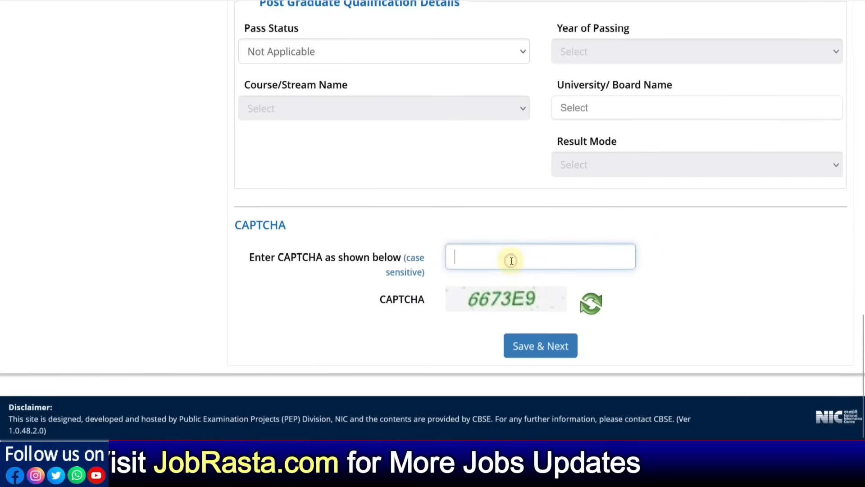
type("73")
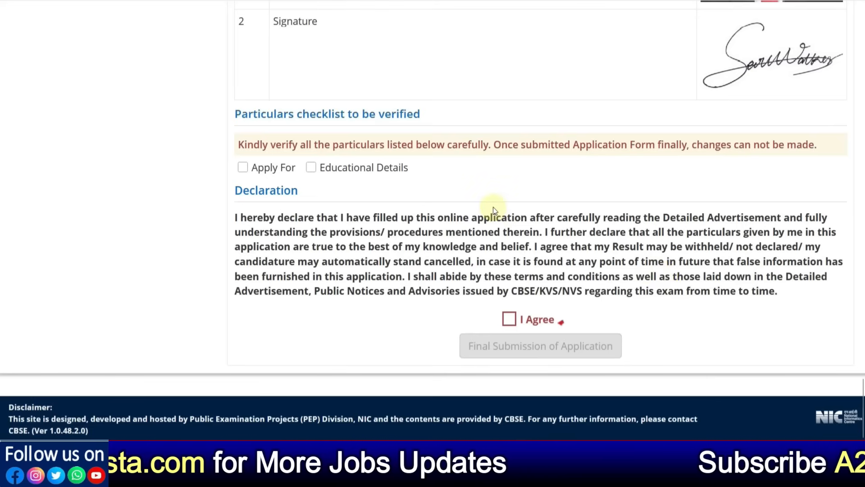
Mark Apply For and Educational Details as verified, agree to the declaration, and make the final submission of the application.
left_click(244, 170)
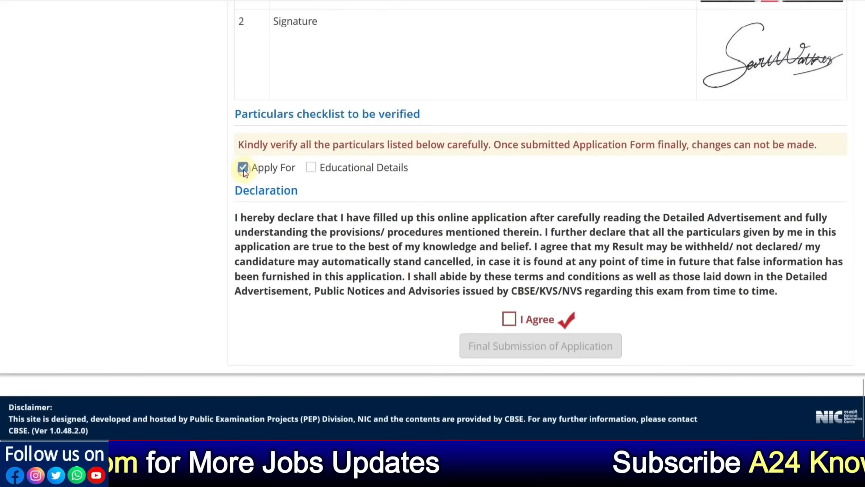
left_click(311, 168)
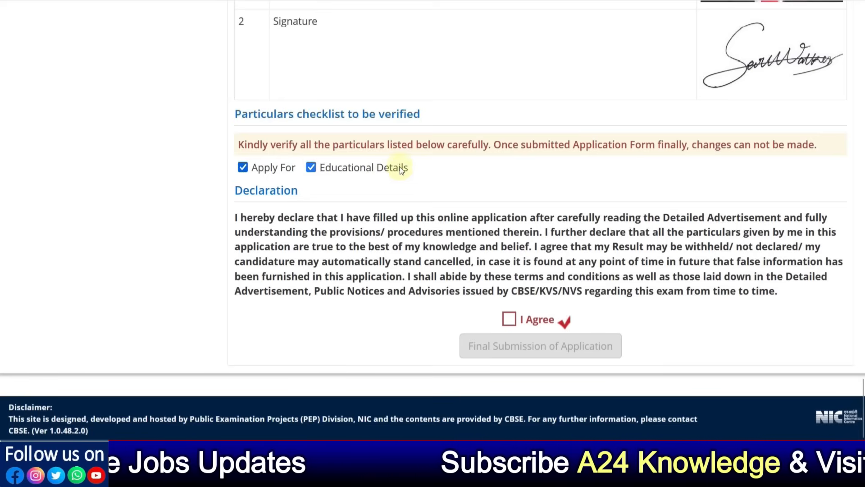
left_click(510, 321)
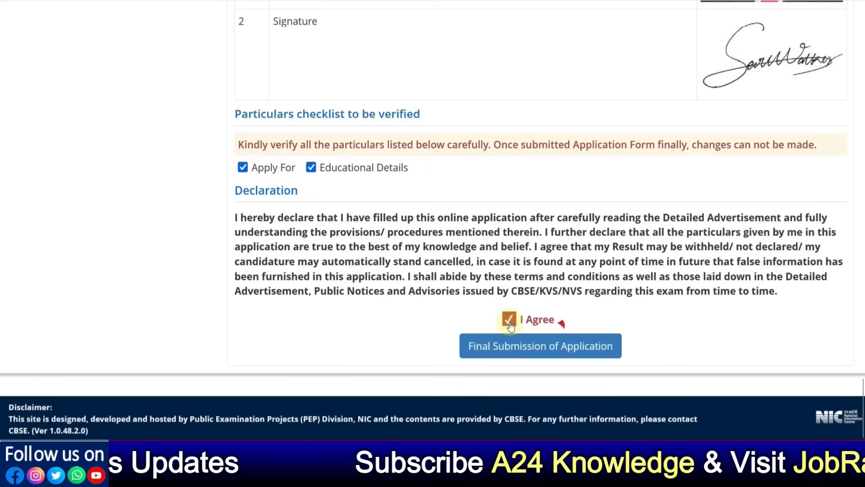
left_click(519, 355)
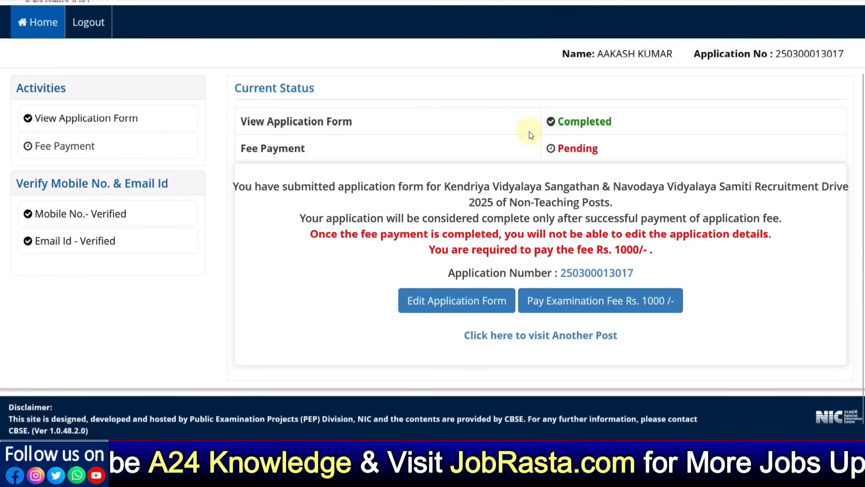
Start the Rs. 1000 examination fee payment with Online Payment as the mode and proceed to the payment gateway.
left_click(585, 306)
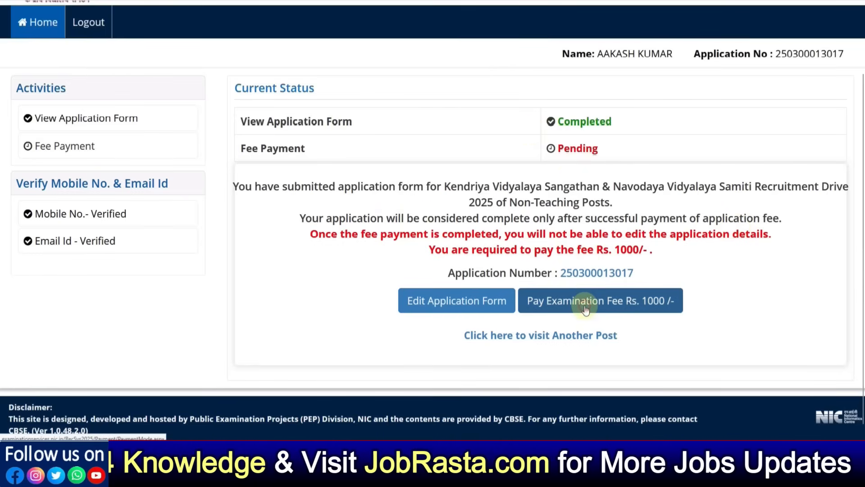
left_click(390, 264)
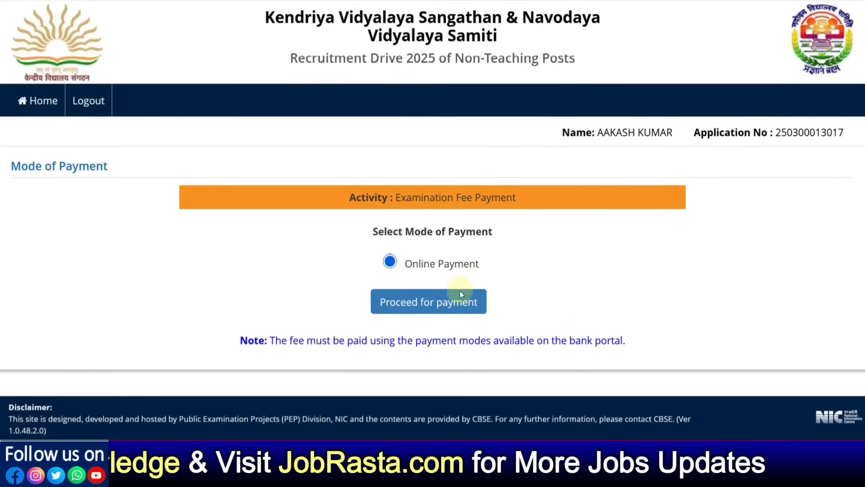
left_click(424, 309)
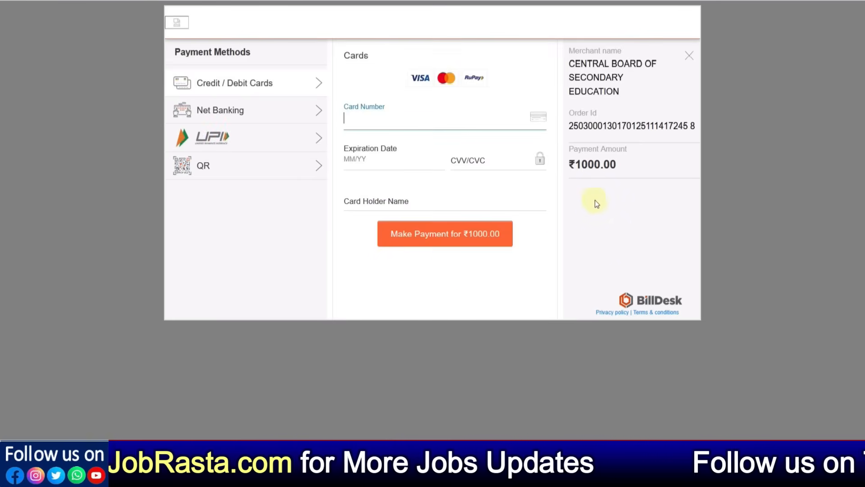